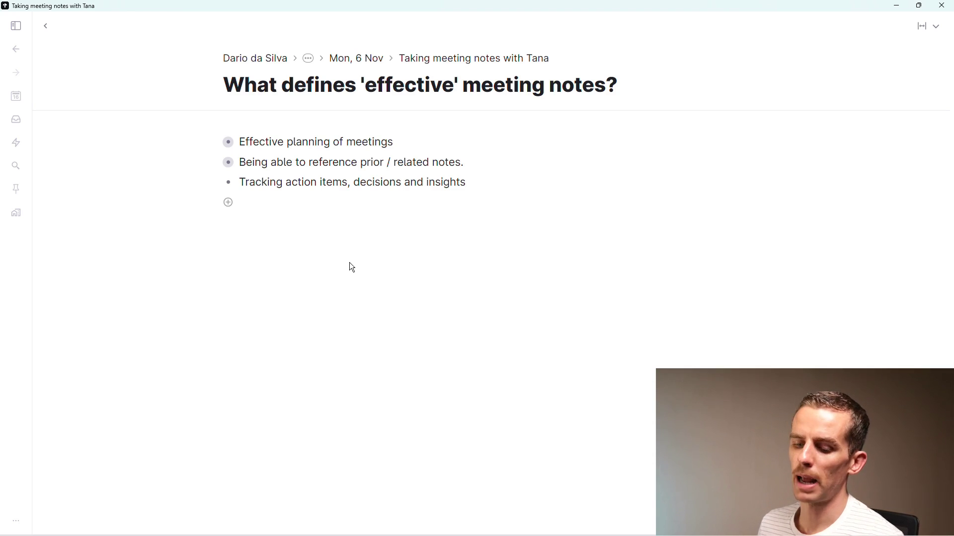
Expand the meeting-planning and prior-notes points, then return to the 'Taking meeting notes with Tana' page
key(ctrl+Down)
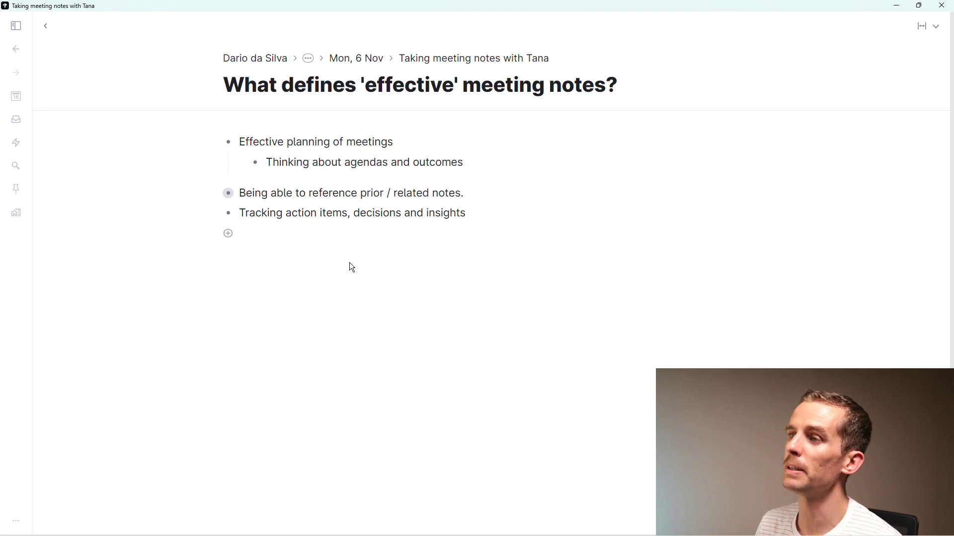
key(ctrl+Down)
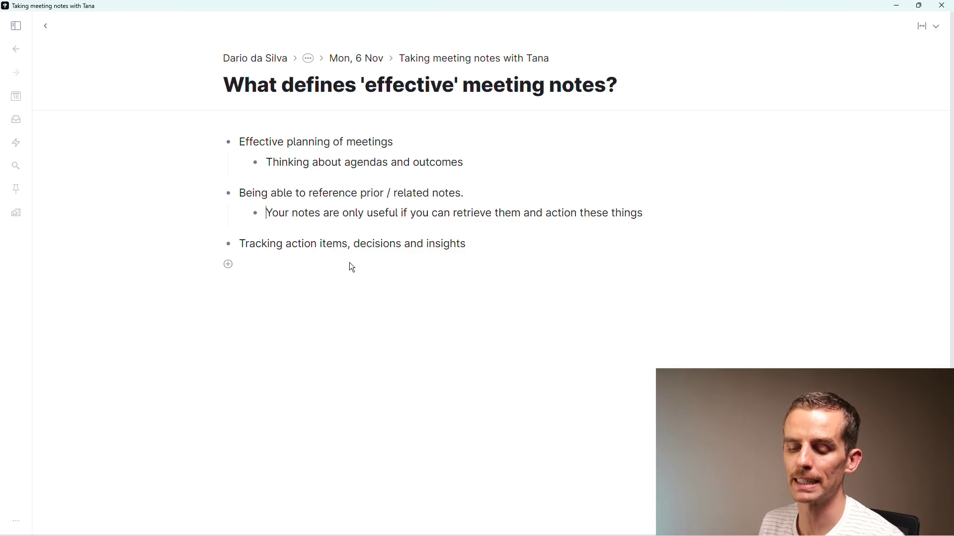
key(ctrl+bracketleft)
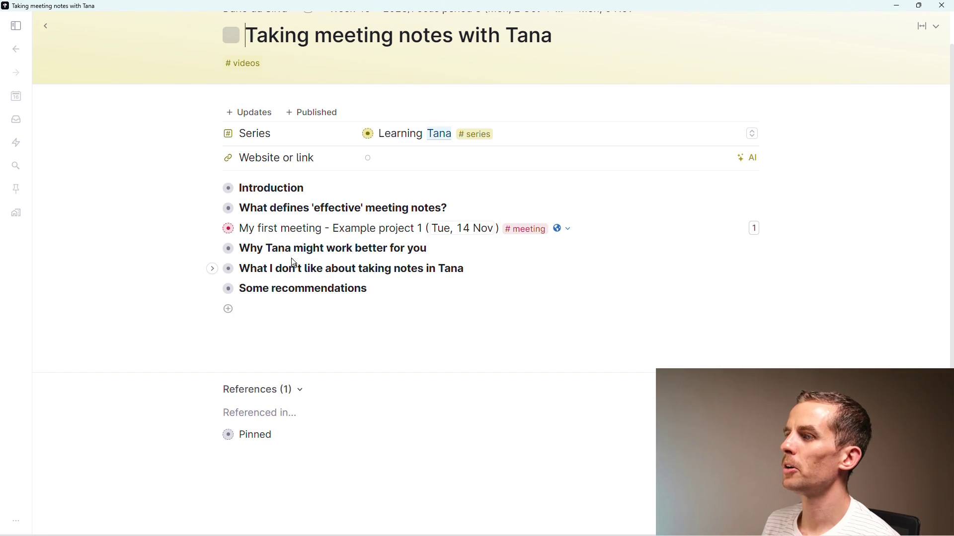
Open 'My first meeting' in a widened side panel and zoom into 'Why Tana might work better for you'
shift+click(228, 228)
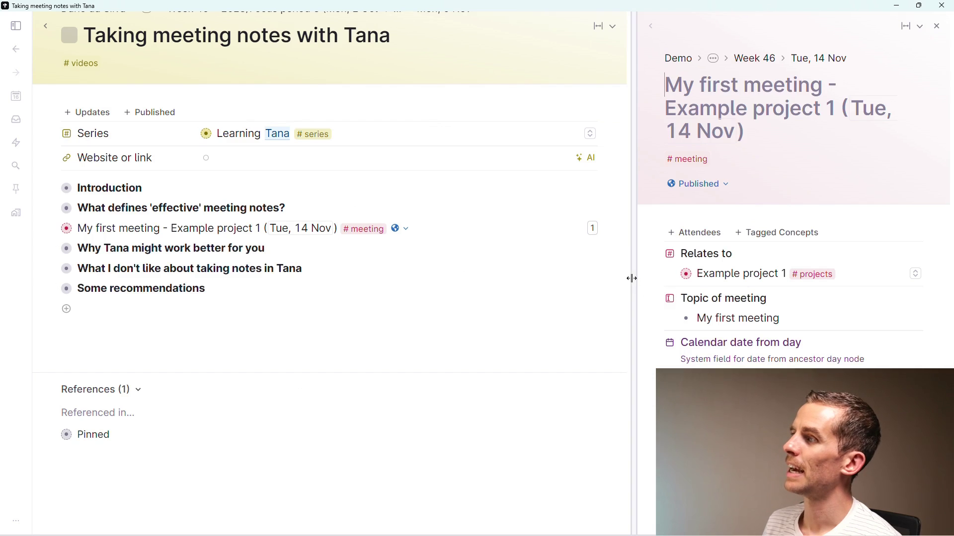
drag(631, 279, 497, 269)
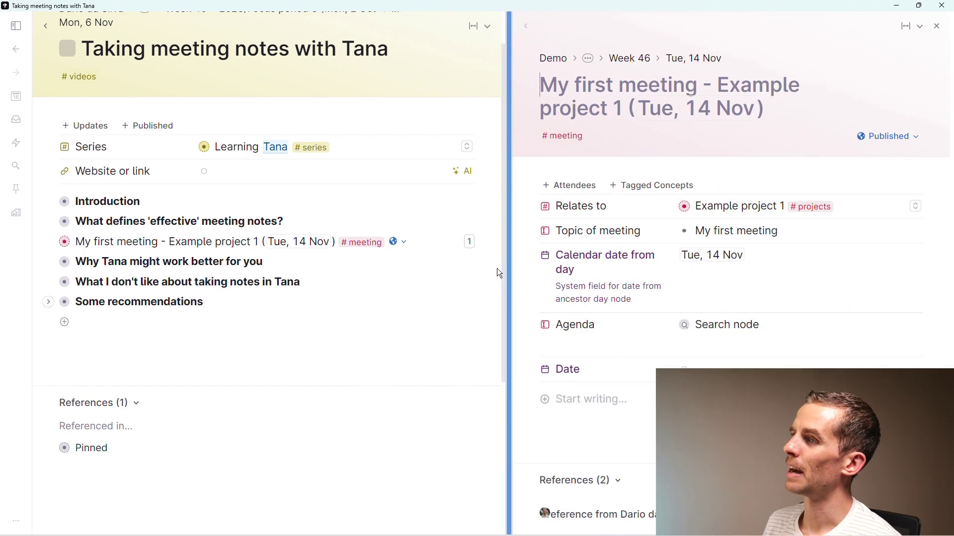
click(63, 262)
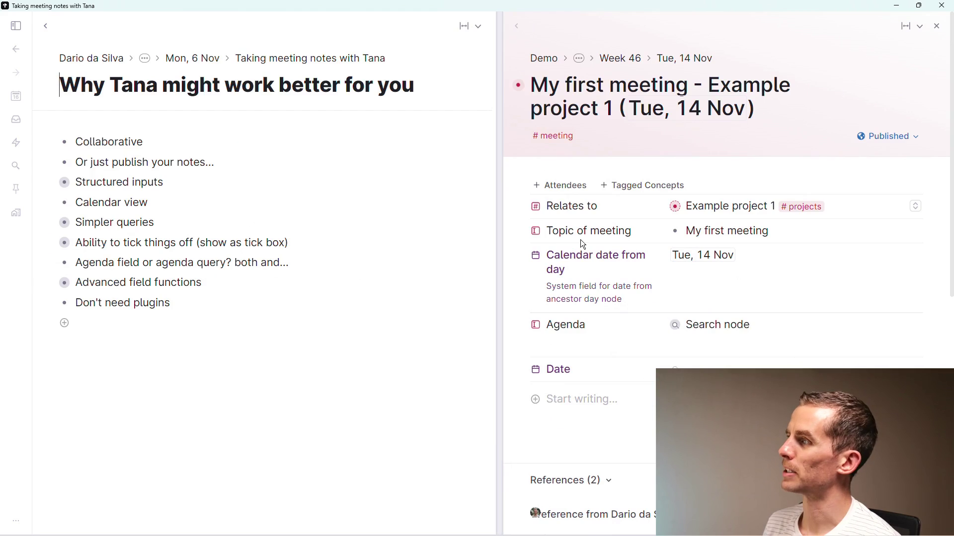
scroll(583, 245, down, 2)
scroll(583, 244, up, 2)
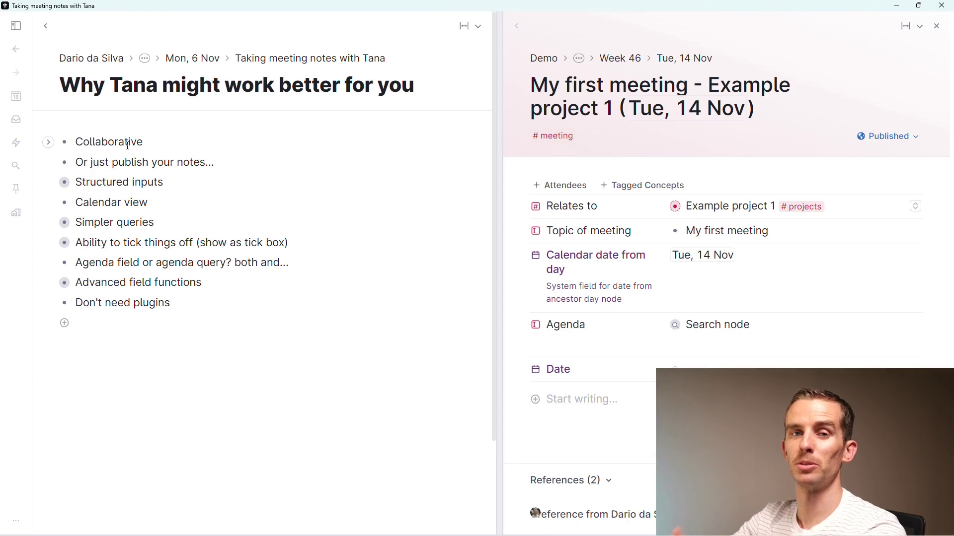
Open the workspace home page and keep Demo allowed as a content source in workspace options
click(83, 63)
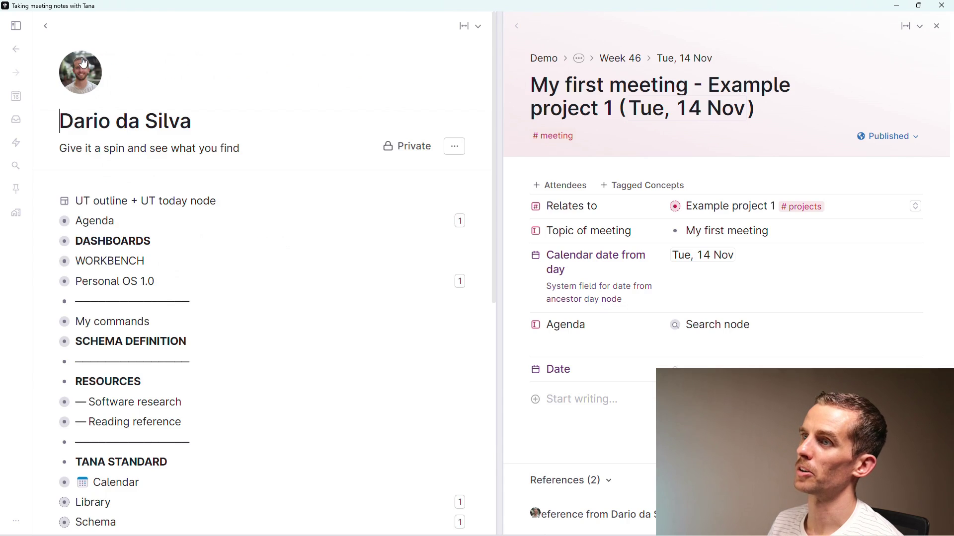
click(456, 147)
mouse_move(512, 259)
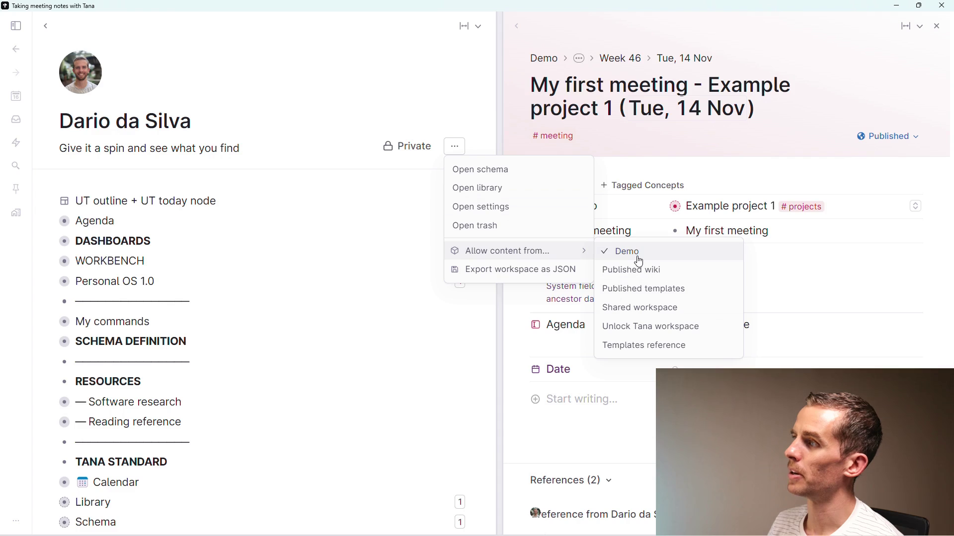
click(618, 255)
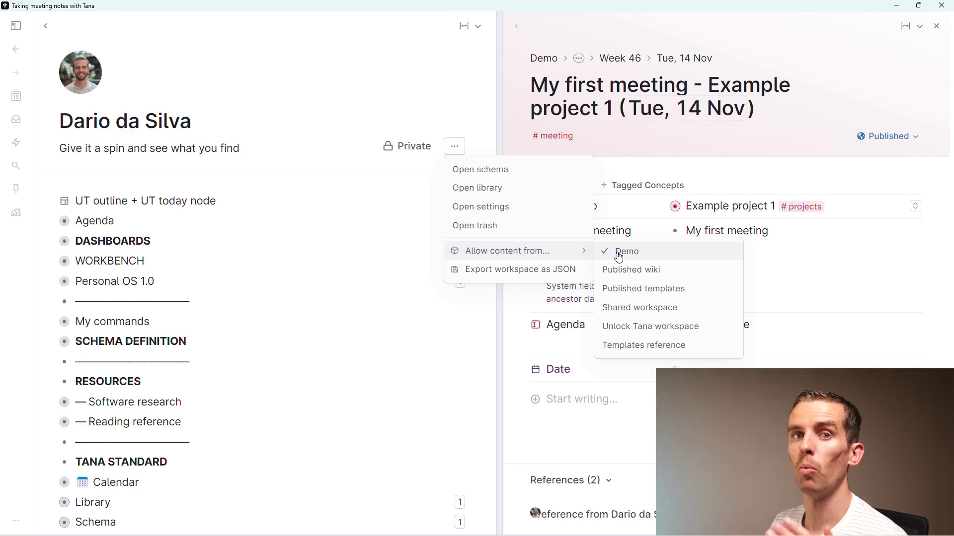
click(391, 218)
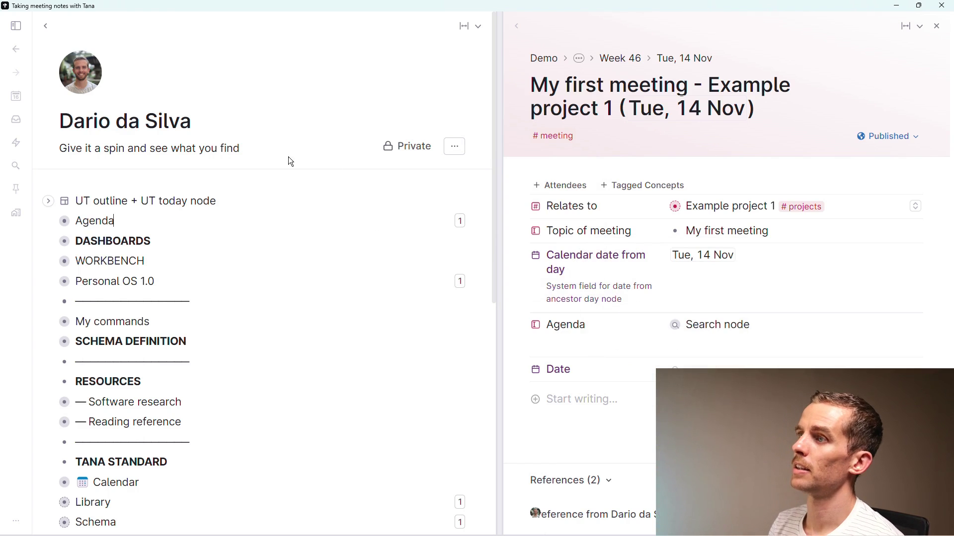
Return to 'Why Tana might work better for you' and view the published meeting note on the web
click(18, 50)
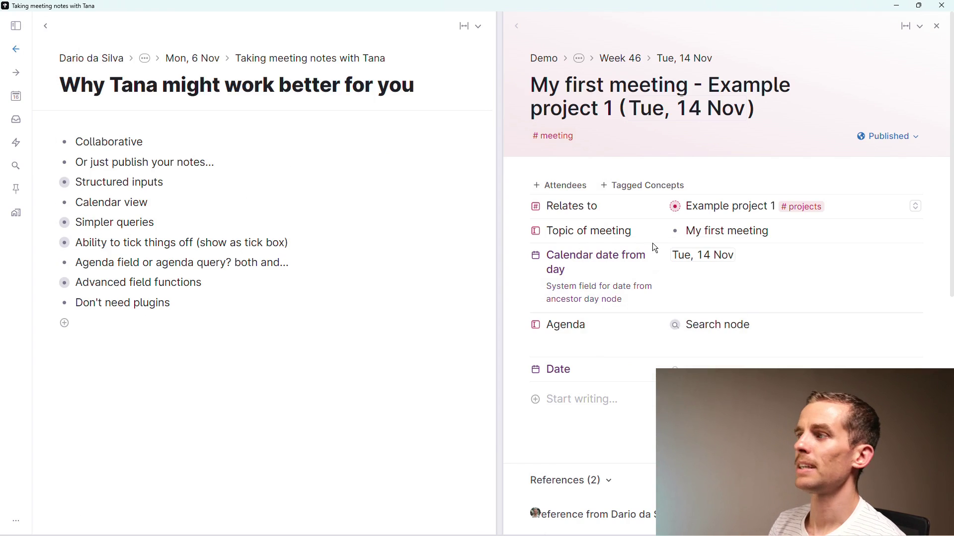
click(908, 144)
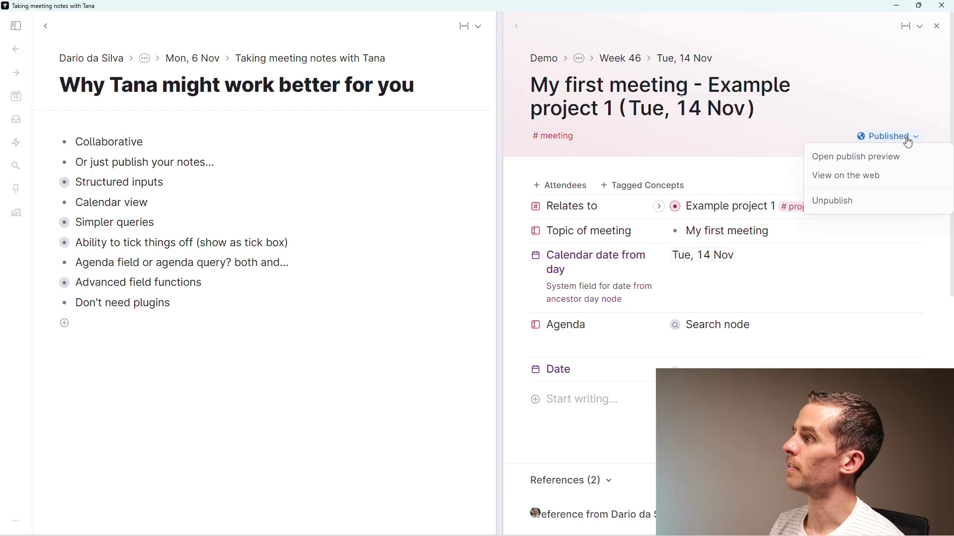
click(874, 180)
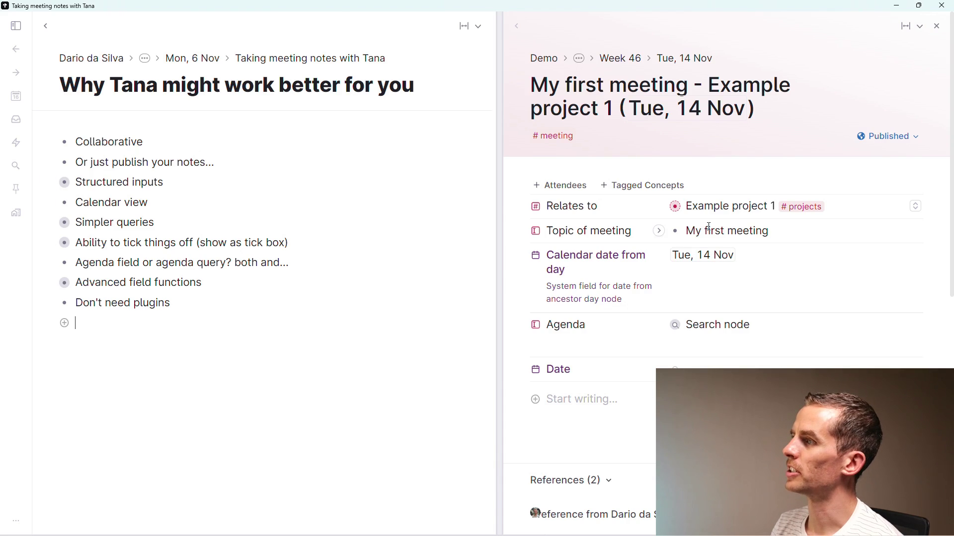
Expand 'Structured inputs' to reveal the fields, table columns, Supertags page and node naming notes
drag(599, 205, 565, 204)
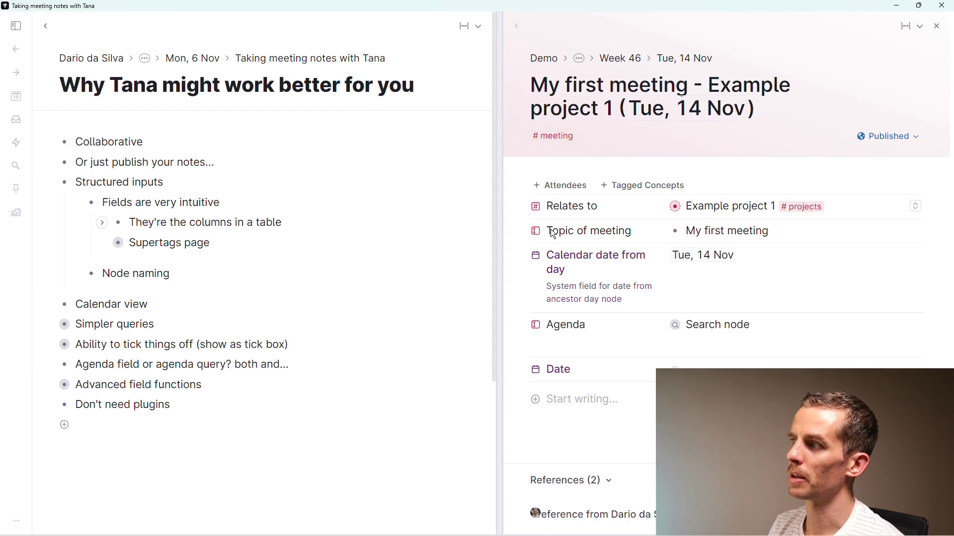
click(565, 139)
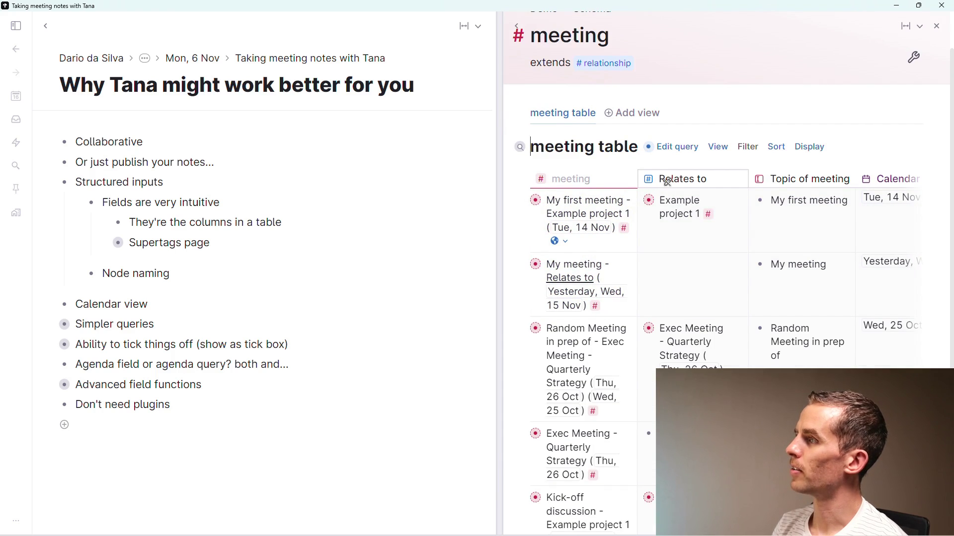
scroll(924, 197, up, 1)
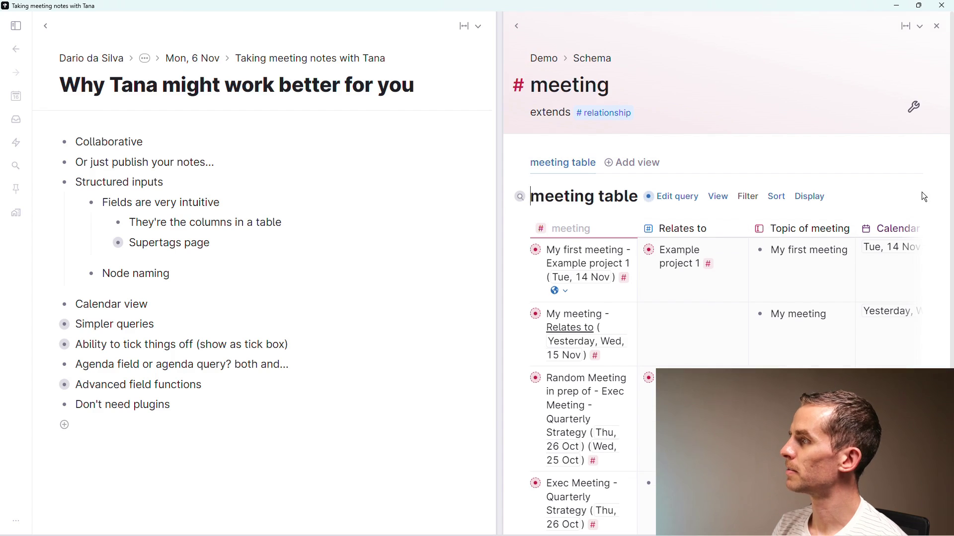
drag(496, 299, 339, 281)
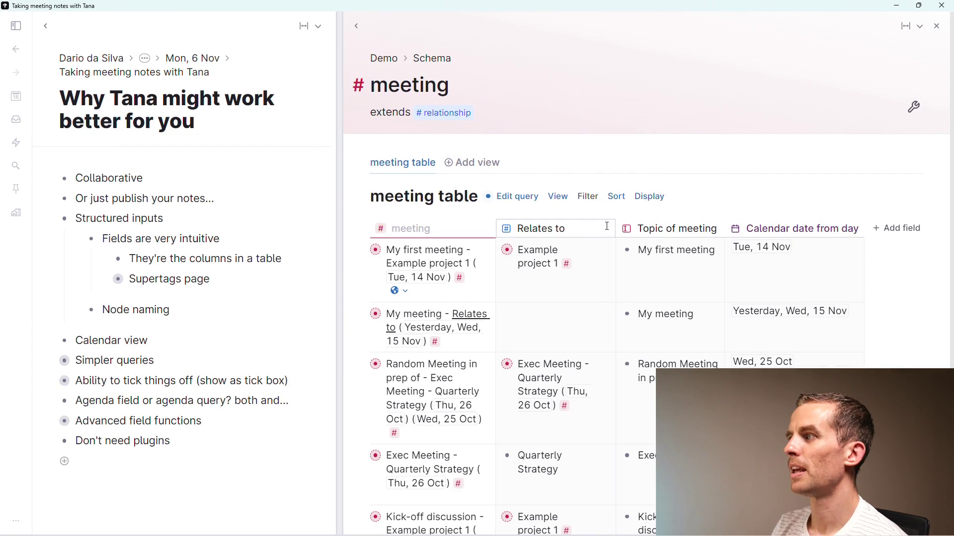
click(898, 231)
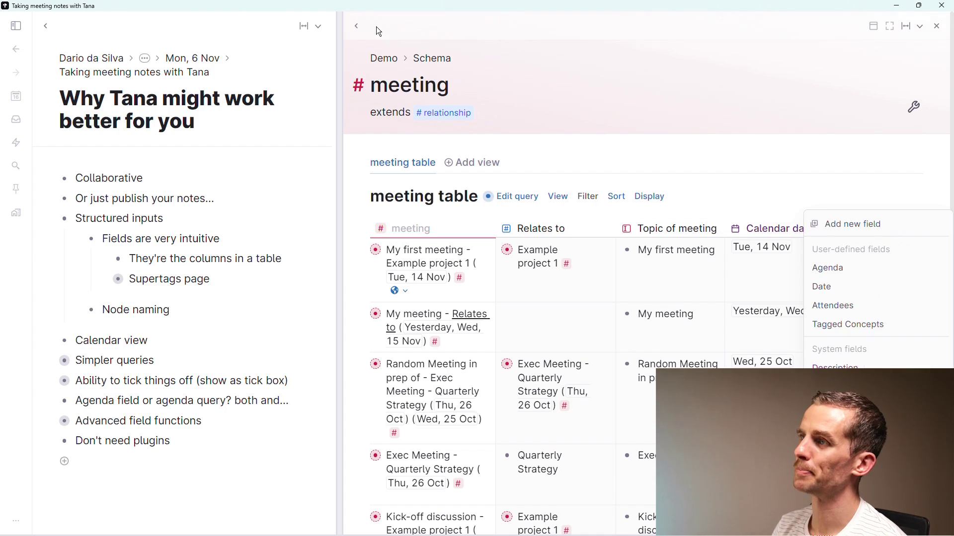
key(Escape)
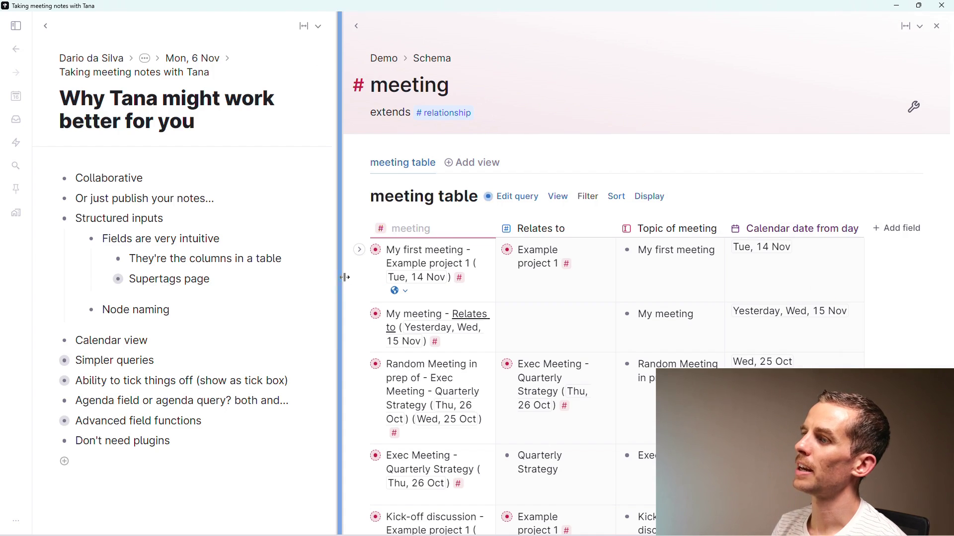
drag(341, 275, 480, 255)
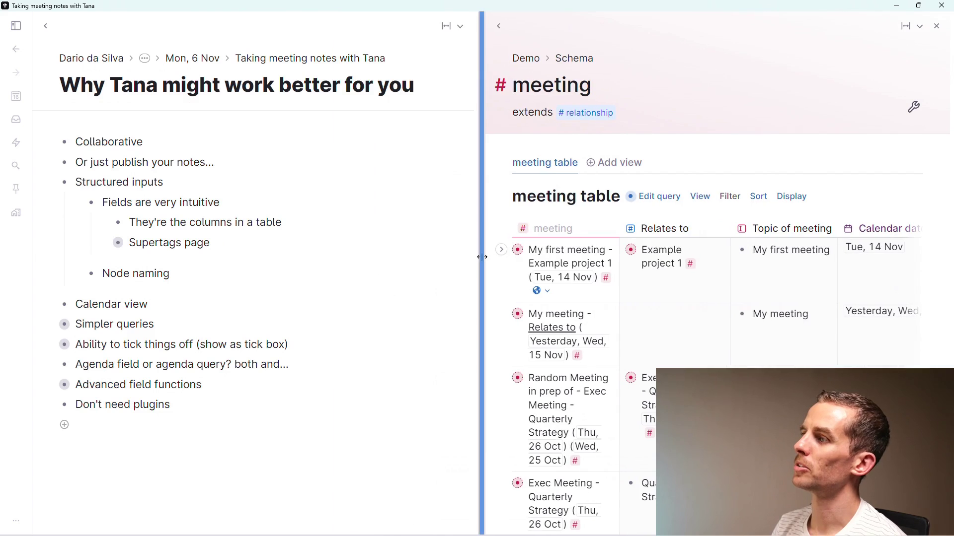
click(497, 26)
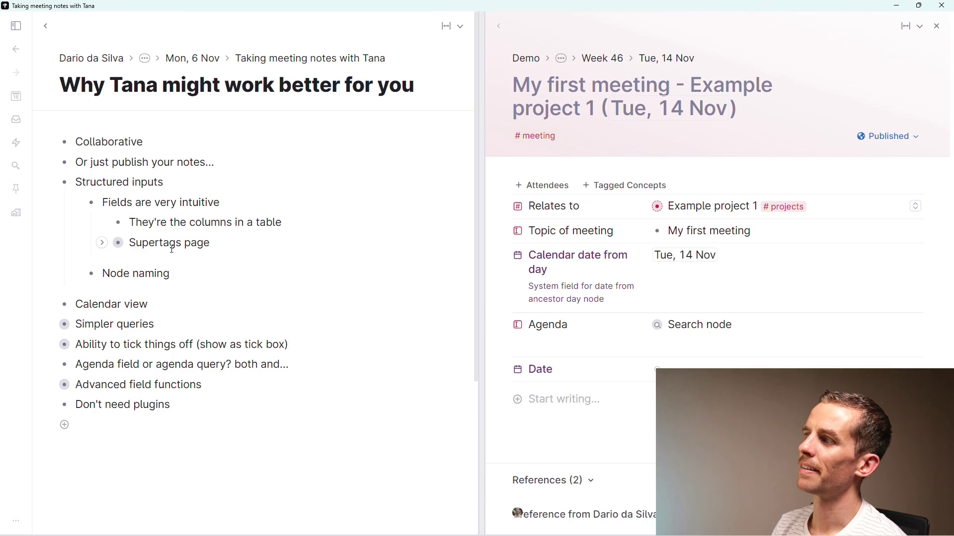
click(102, 243)
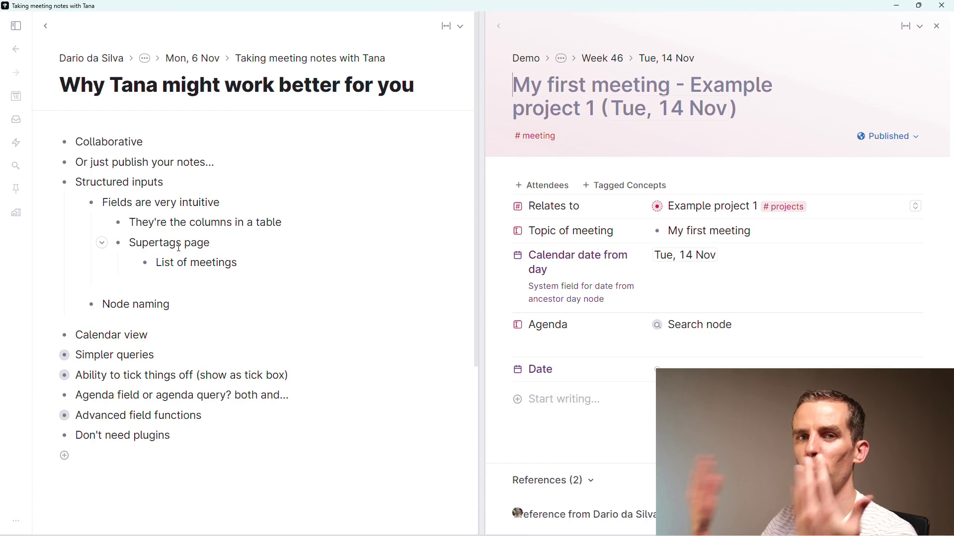
click(102, 243)
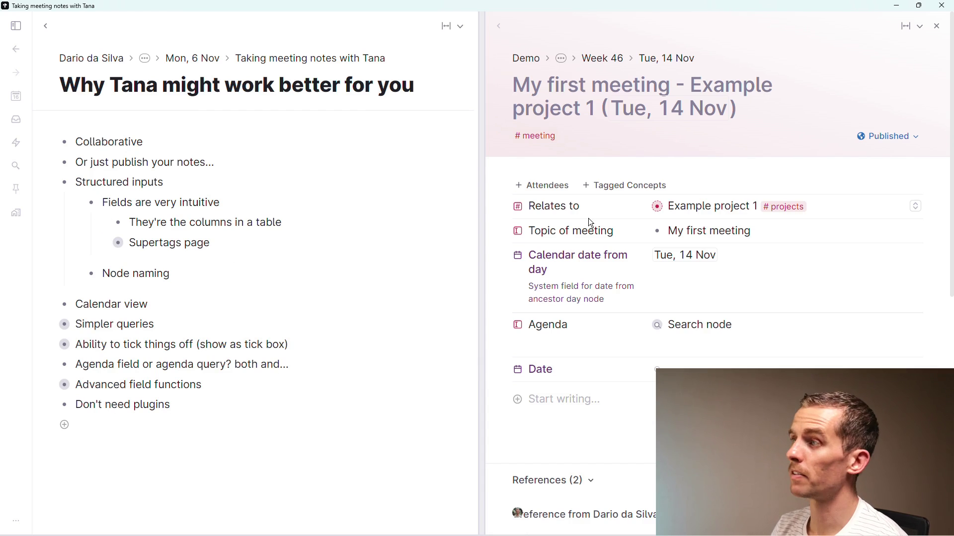
Open and review the #meeting supertag configuration
click(542, 143)
scroll(760, 277, down, 2)
scroll(759, 258, up, 2)
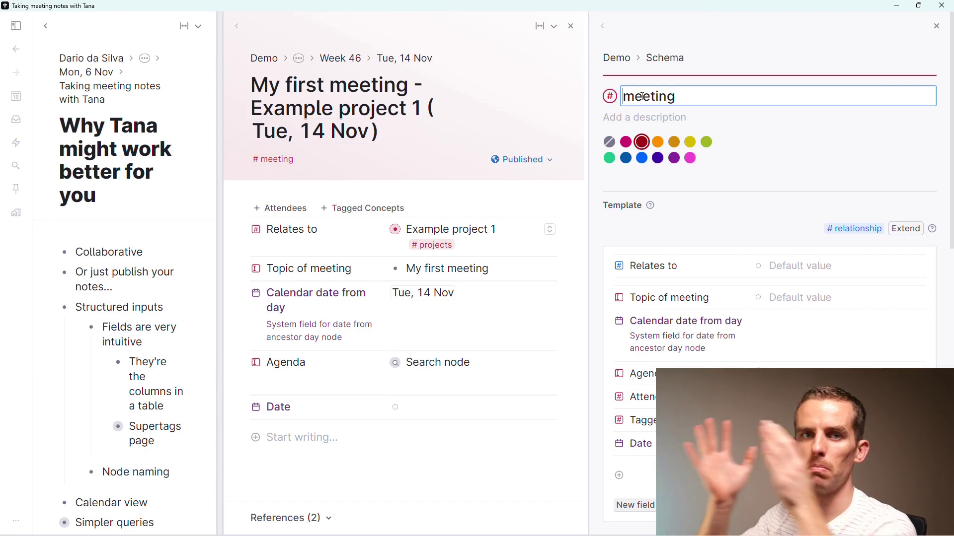
scroll(668, 179, down, 7)
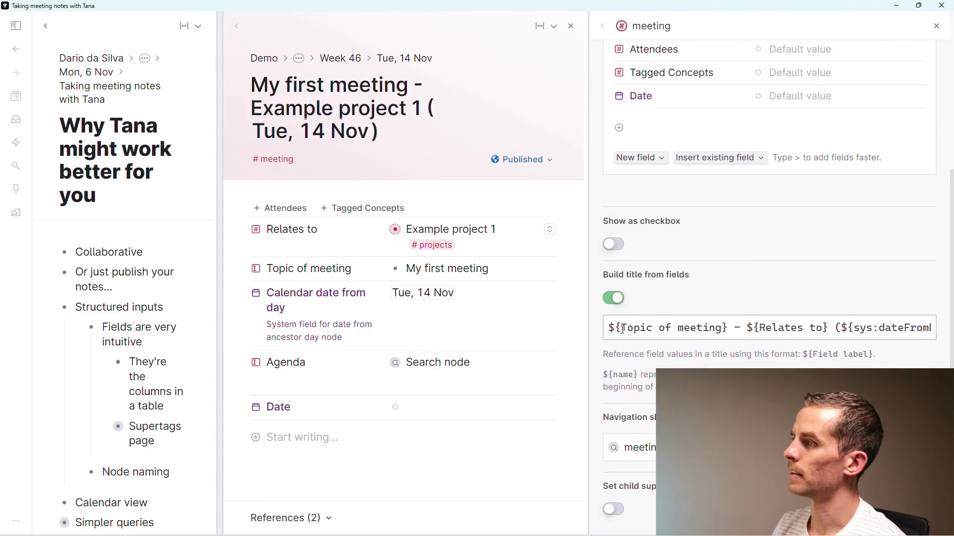
Change the meeting topic to 'My second meeting' and close the #meeting supertag panel
drag(490, 269, 426, 267)
text(sec)
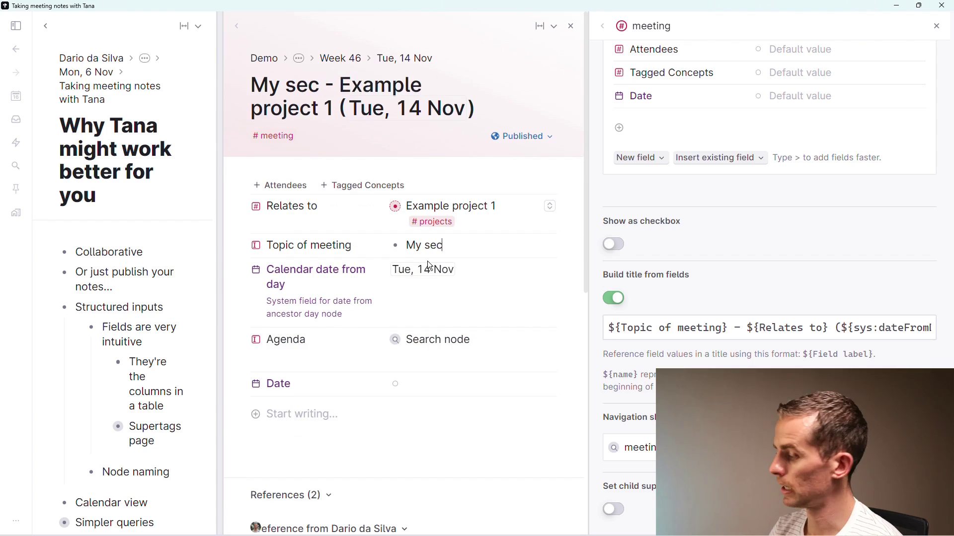
text(ond meeting)
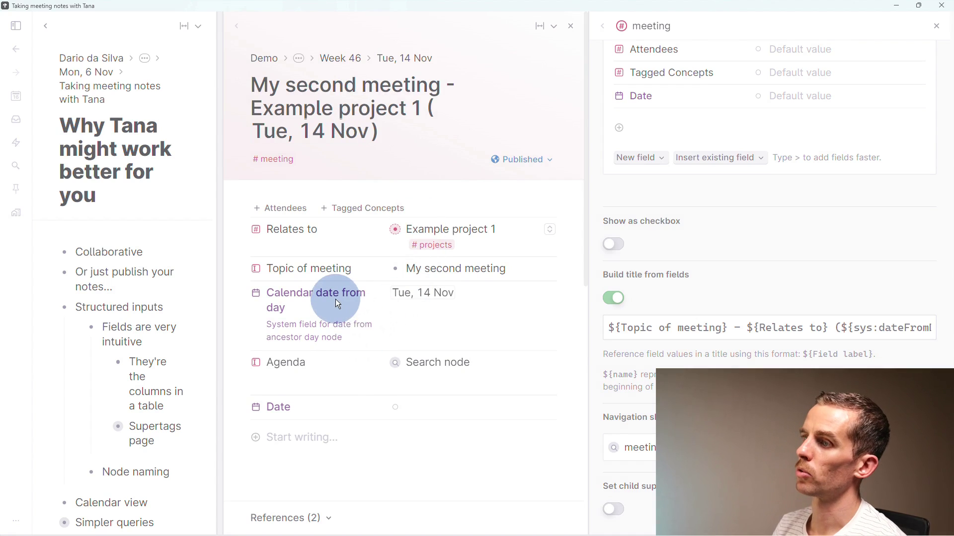
click(420, 292)
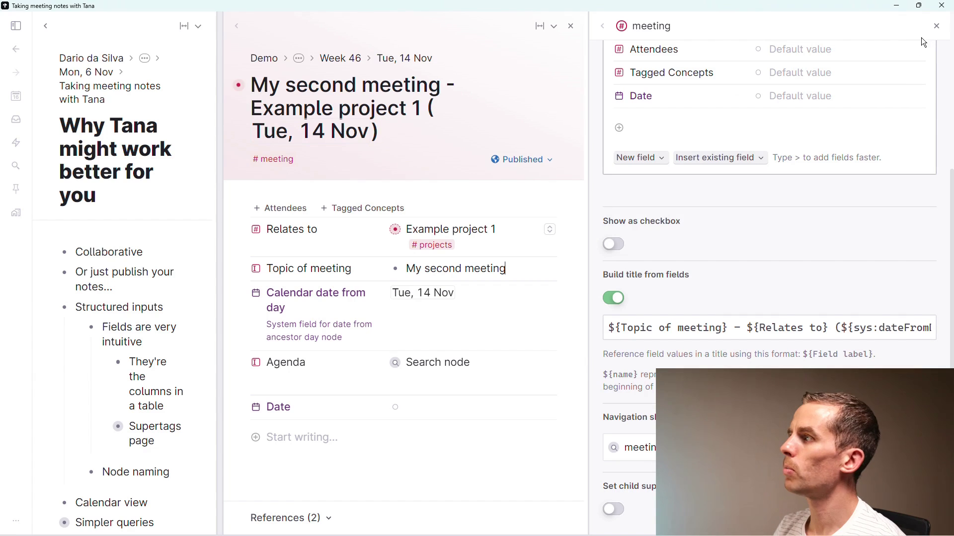
click(936, 32)
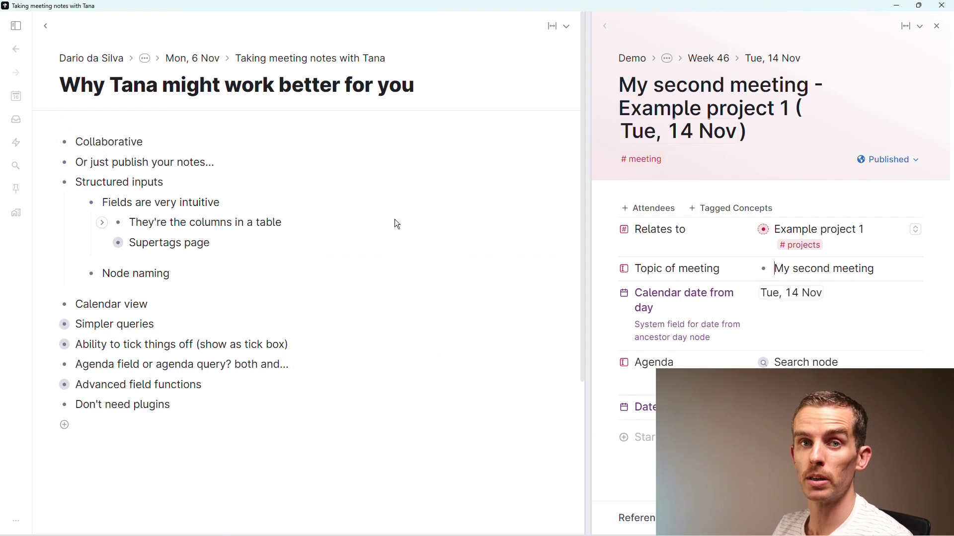
Collapse 'Structured inputs', widen the meeting note panel, and show the sidebar with pinned pages
scroll(397, 224, down, 1)
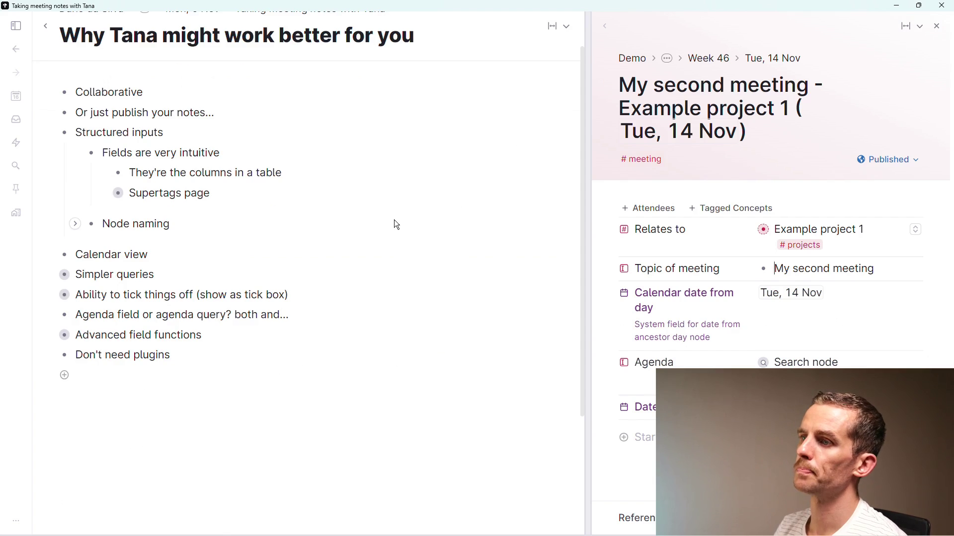
click(49, 133)
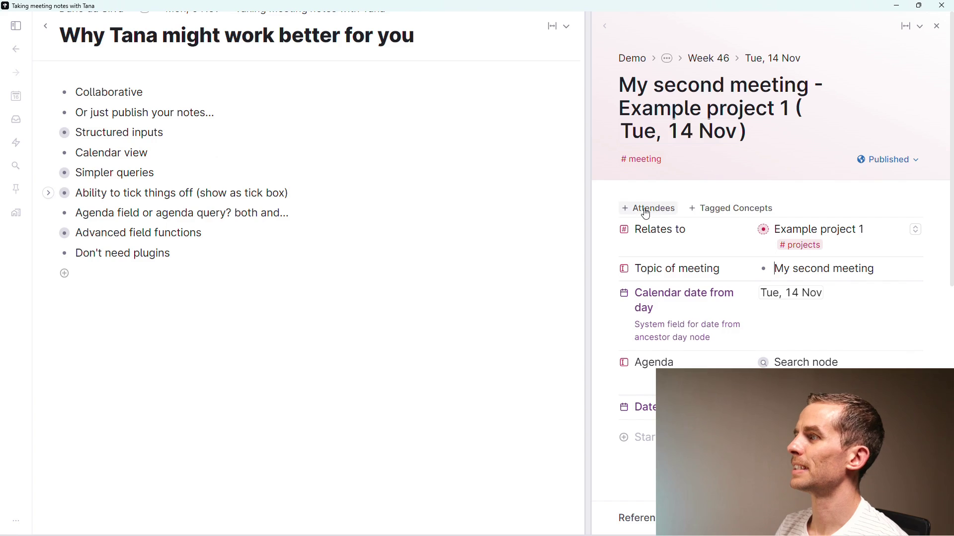
drag(569, 224, 536, 219)
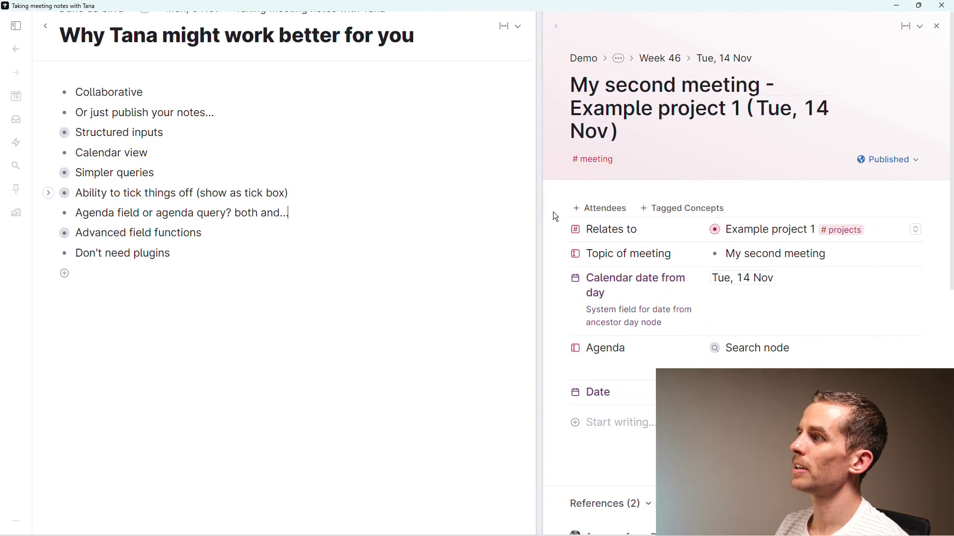
scroll(253, 145, up, 2)
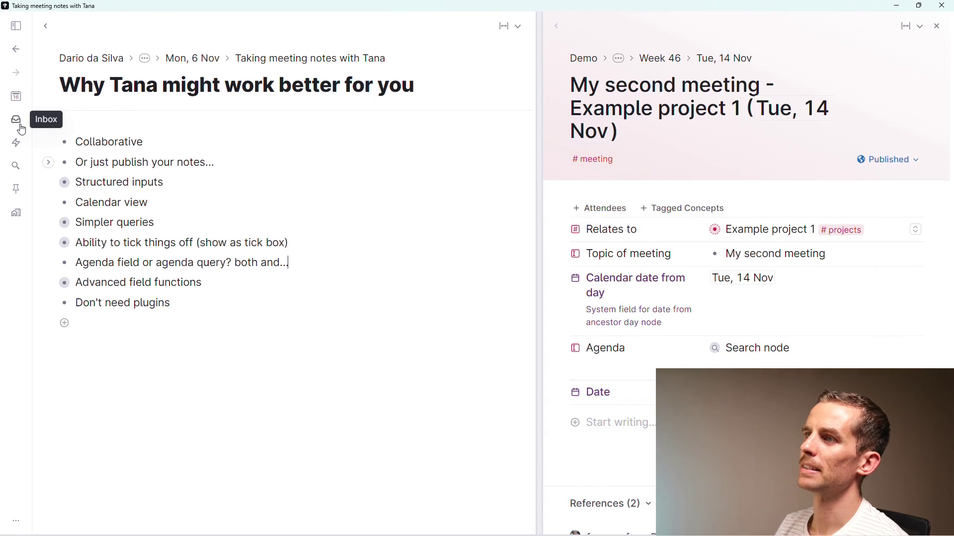
click(15, 30)
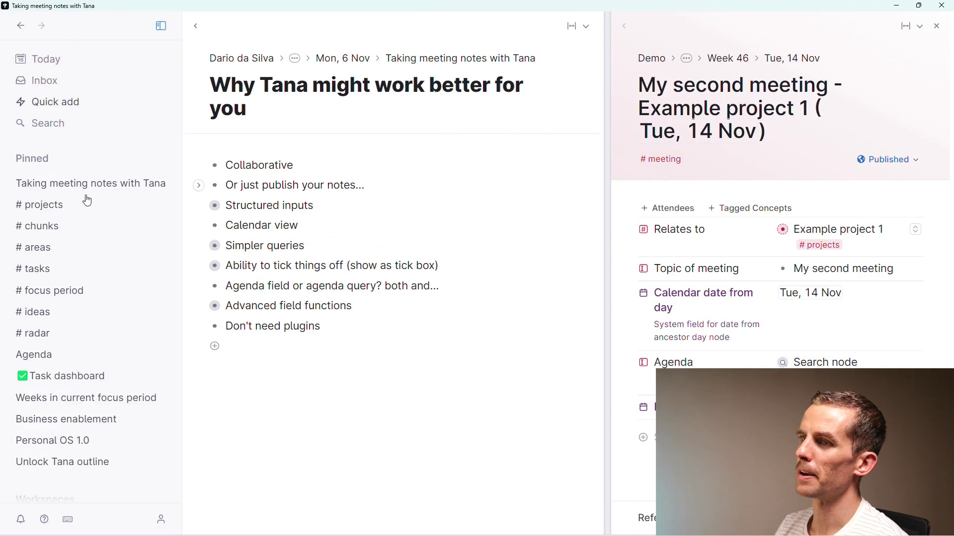
Open the Agenda calendar page from the sidebar and hide the sidebar
scroll(61, 263, down, 3)
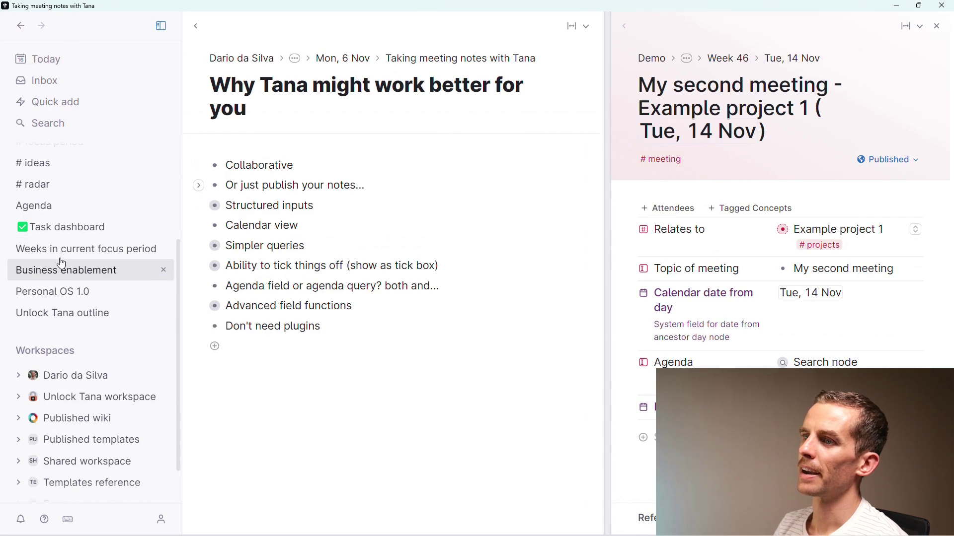
click(40, 206)
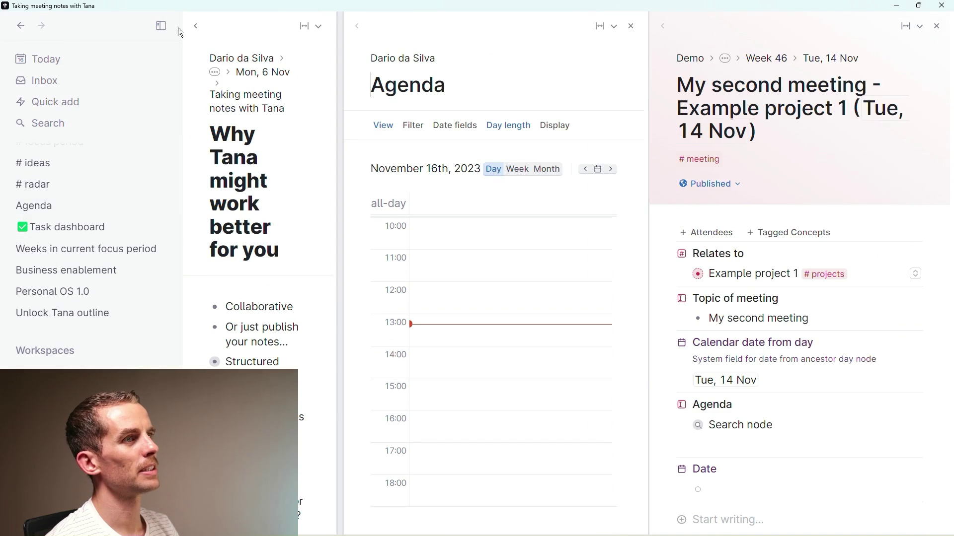
click(160, 25)
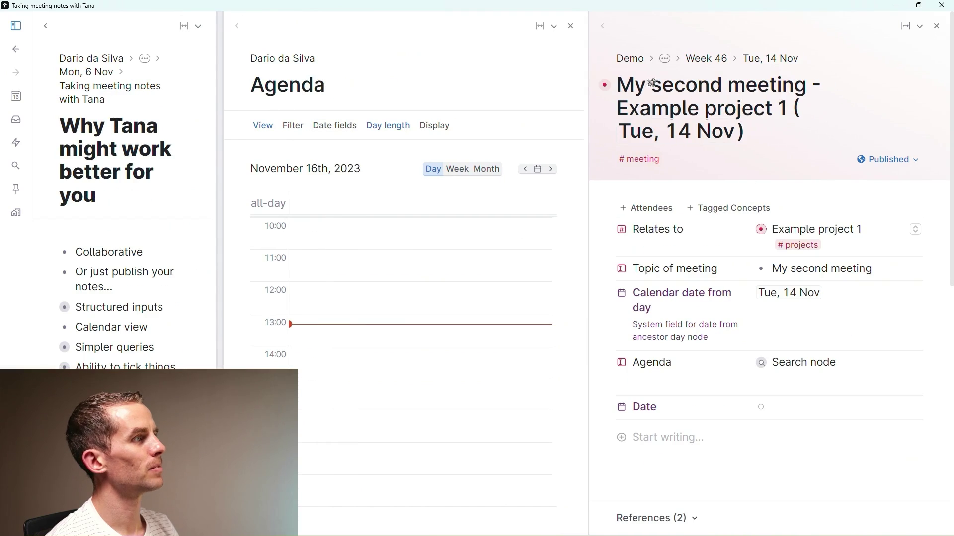
Schedule 'My second meeting' today from 12:00 to 13:00, then close the Agenda panel
drag(604, 84, 297, 329)
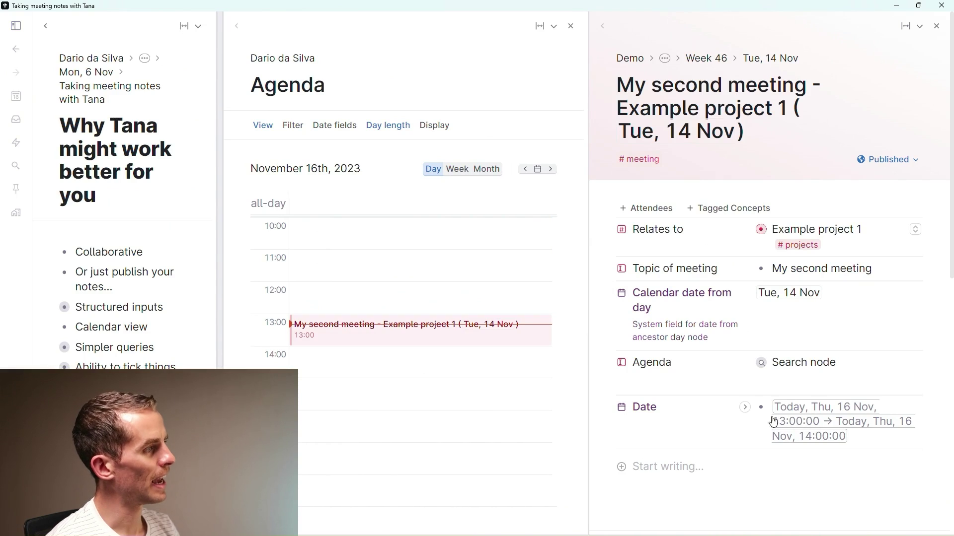
click(788, 421)
click(343, 359)
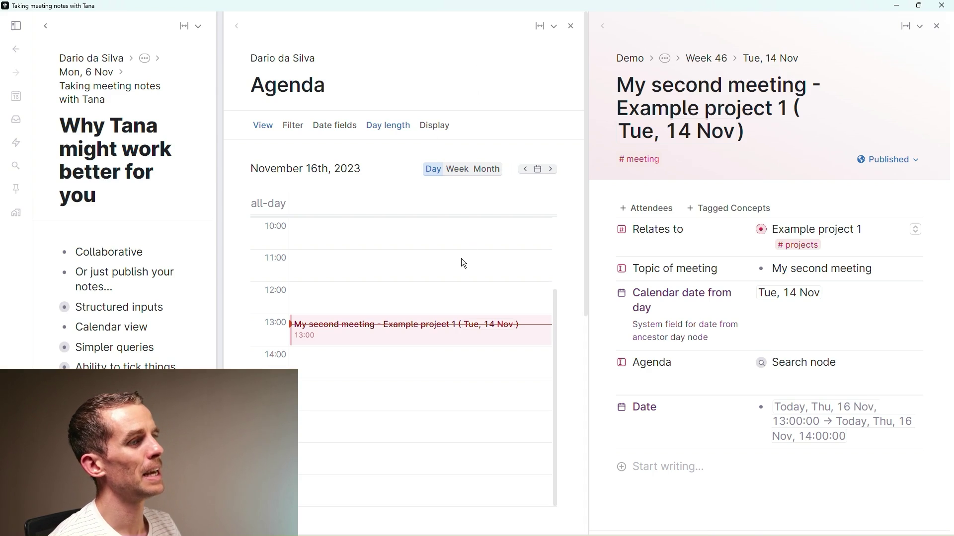
drag(398, 334, 405, 302)
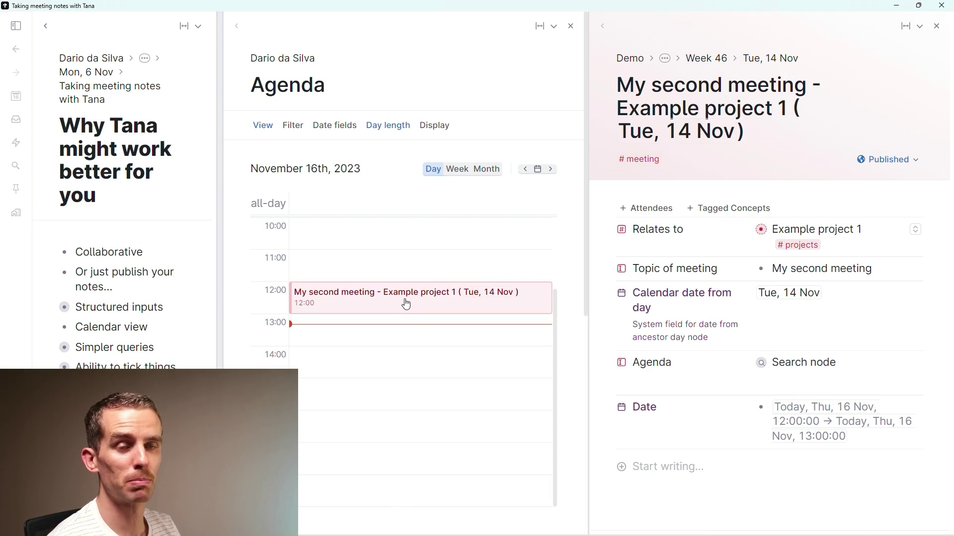
click(570, 26)
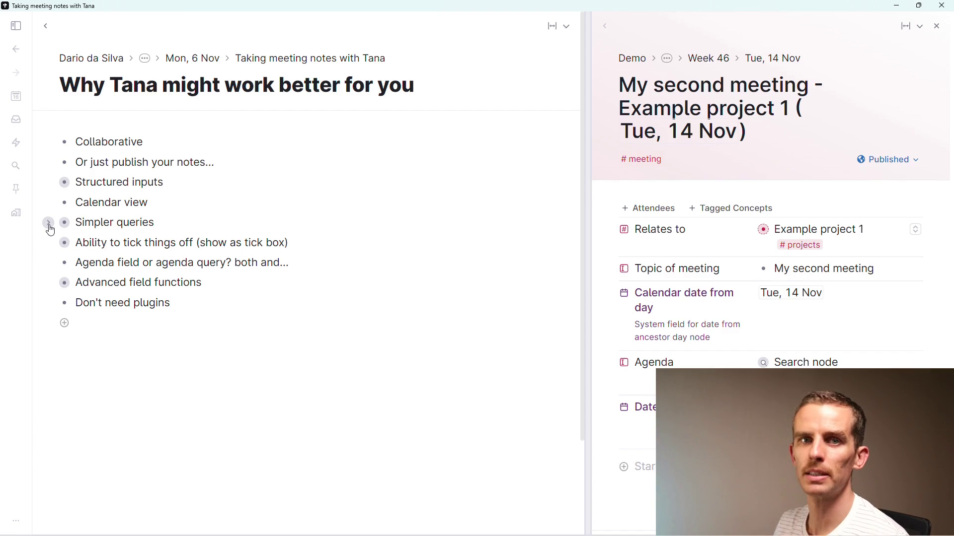
Add a 'meeting calendar' view beside the meeting table on the #meeting supertag and widen its panel
click(646, 164)
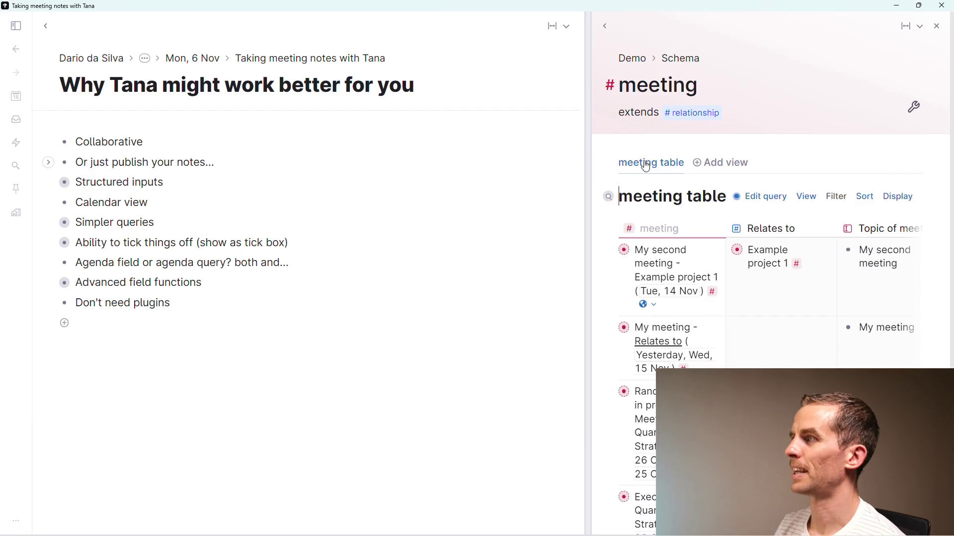
click(713, 164)
click(738, 258)
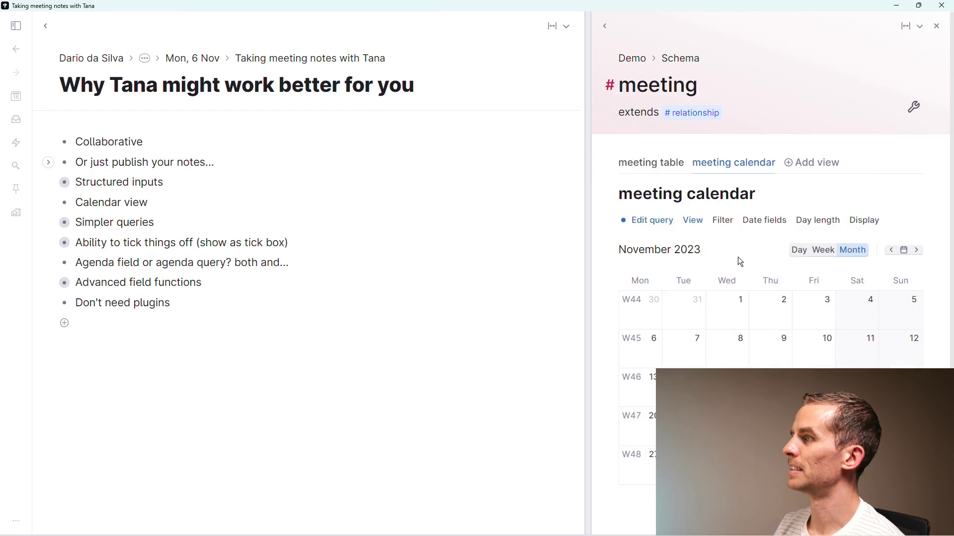
scroll(749, 282, down, 1)
scroll(749, 282, down, 1)
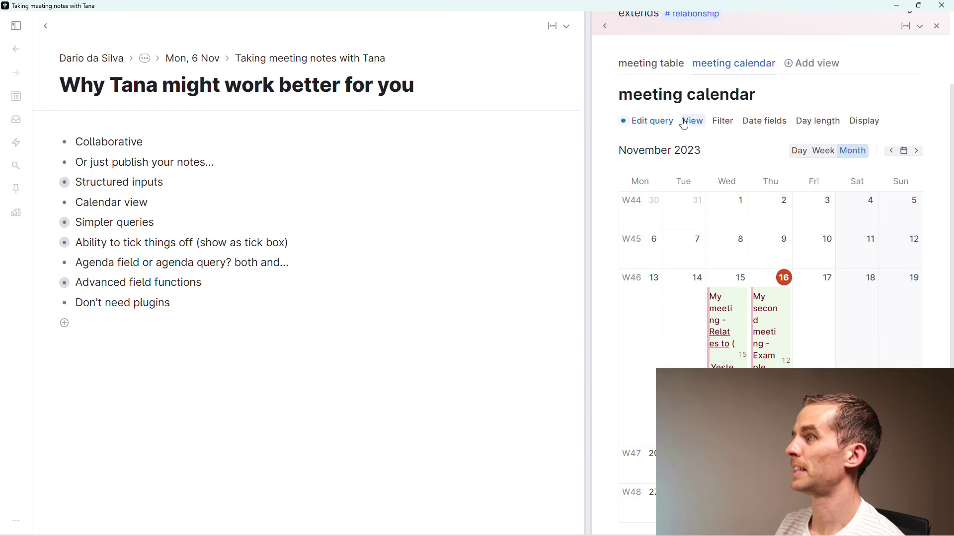
scroll(760, 308, down, 1)
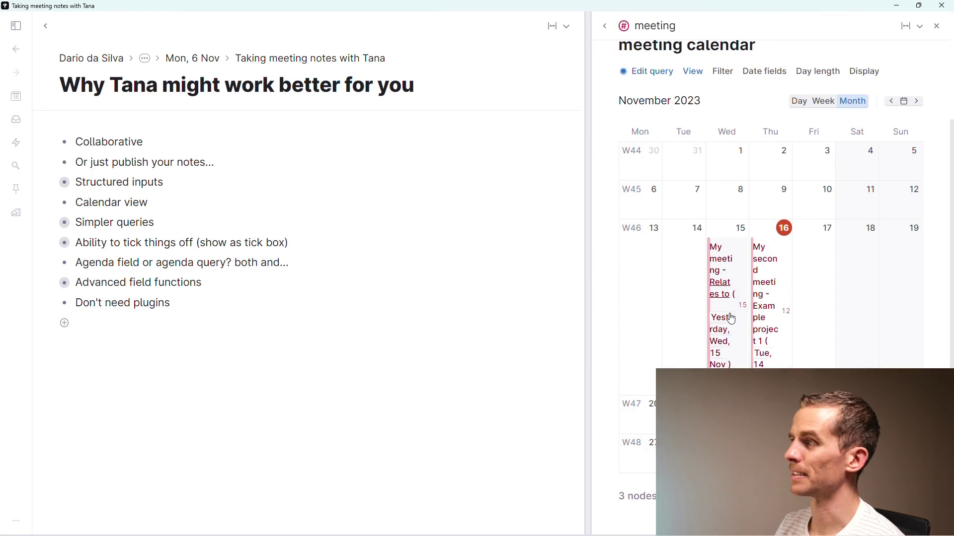
scroll(732, 318, up, 3)
click(656, 164)
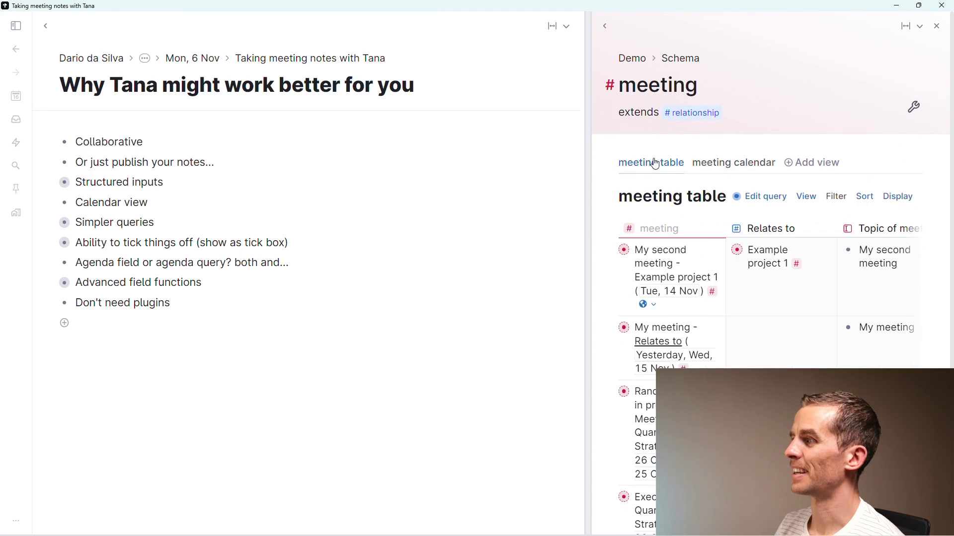
drag(587, 219, 428, 230)
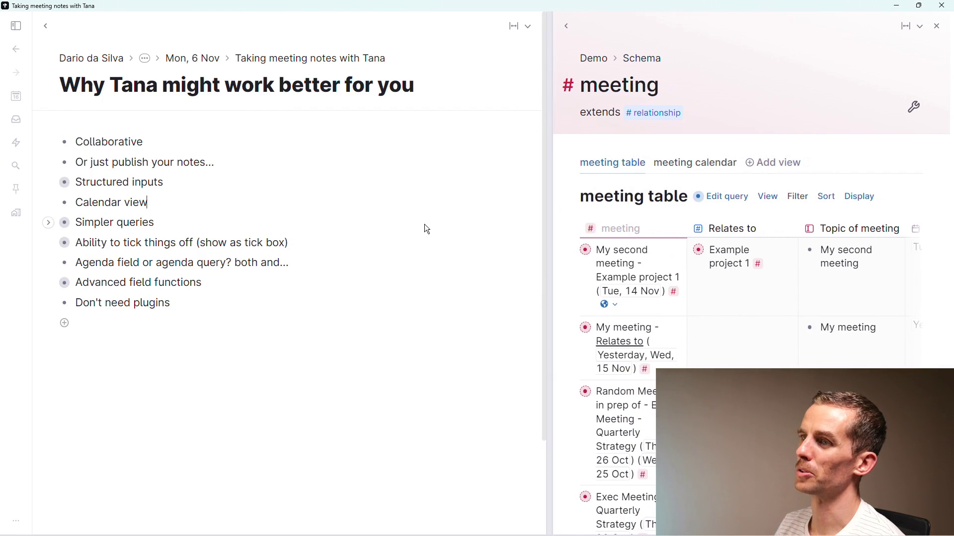
Add an empty 'Unnamed search node' as a new child of 'Simpler queries'
click(49, 223)
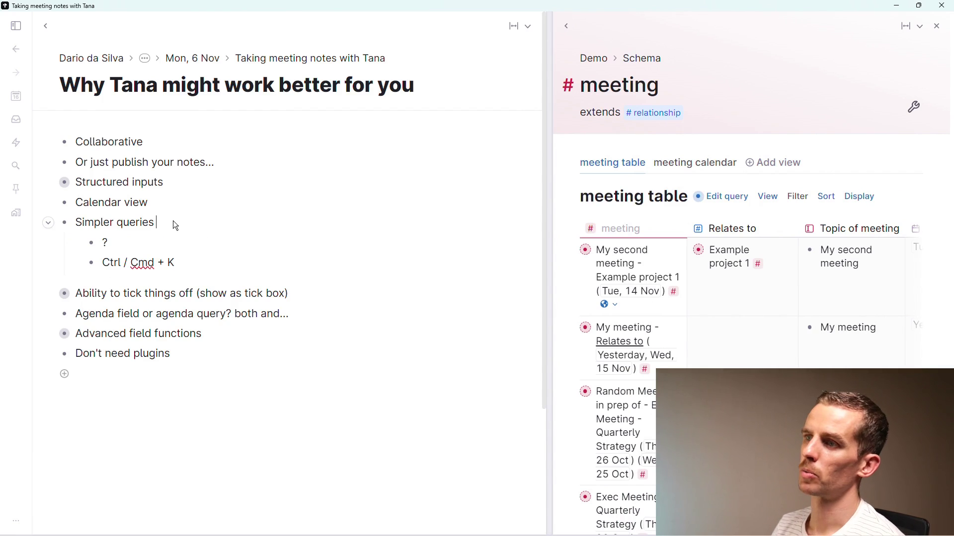
key(Return)
text(?)
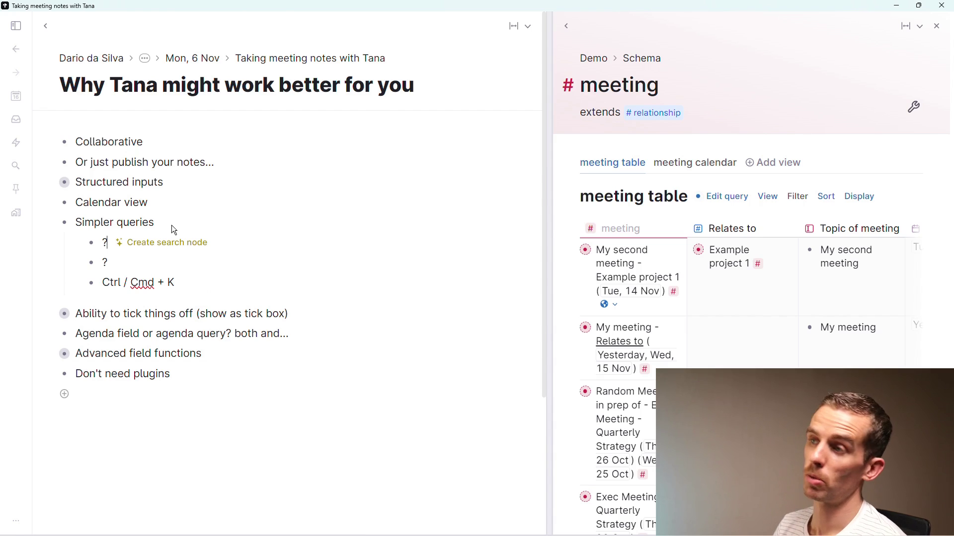
click(157, 242)
scroll(181, 273, down, 2)
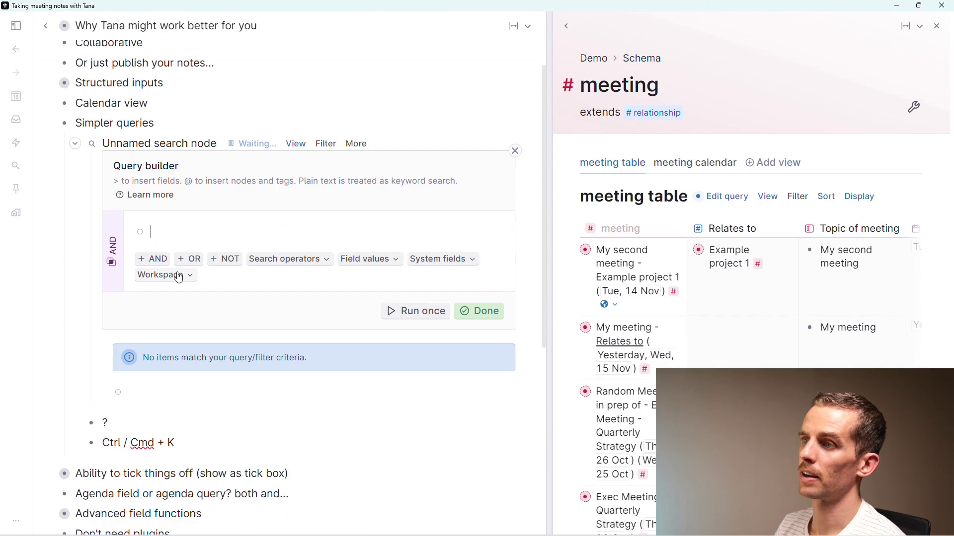
click(516, 151)
click(130, 241)
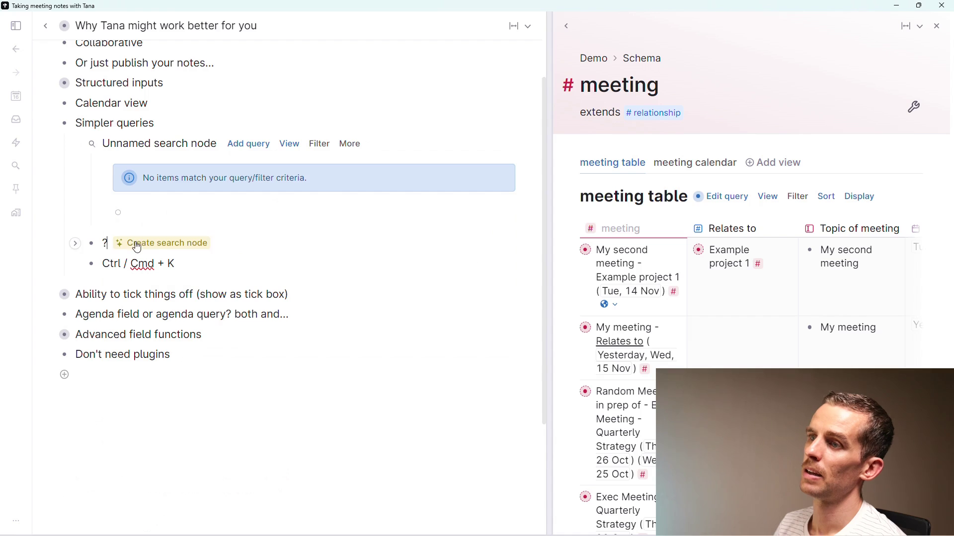
Add a new bullet holding a Find nodes search for the Demo workspace's #meeting tag
click(188, 268)
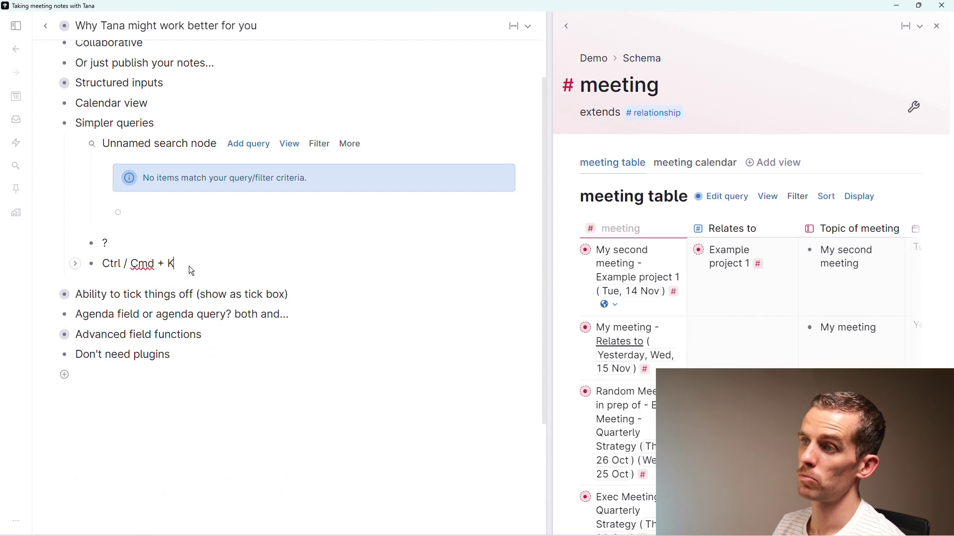
key(Return)
key(ctrl+k)
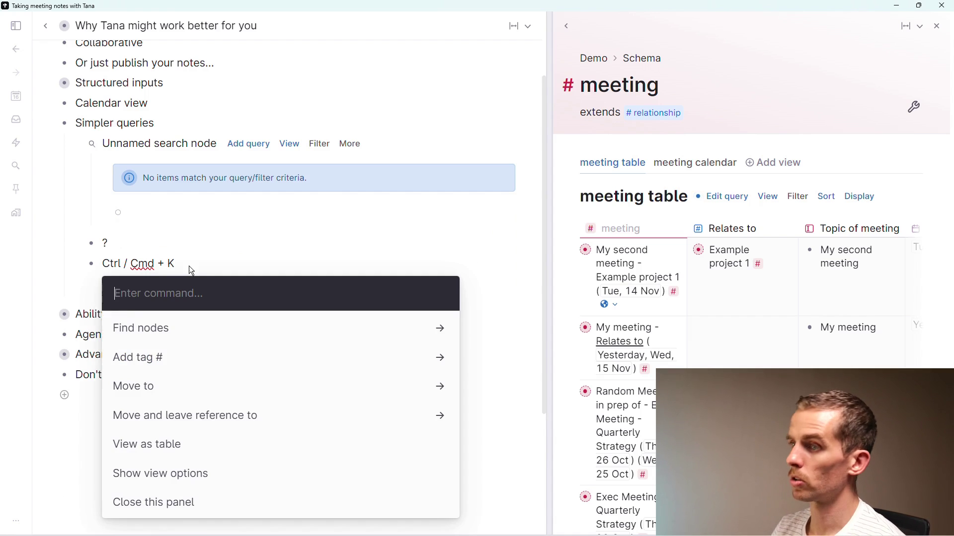
text(find)
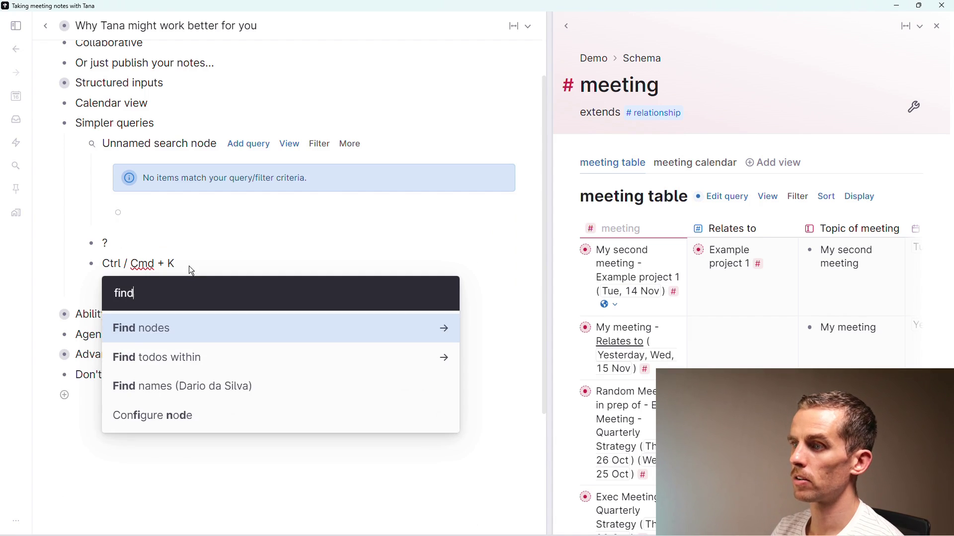
key(Return)
key(Return)
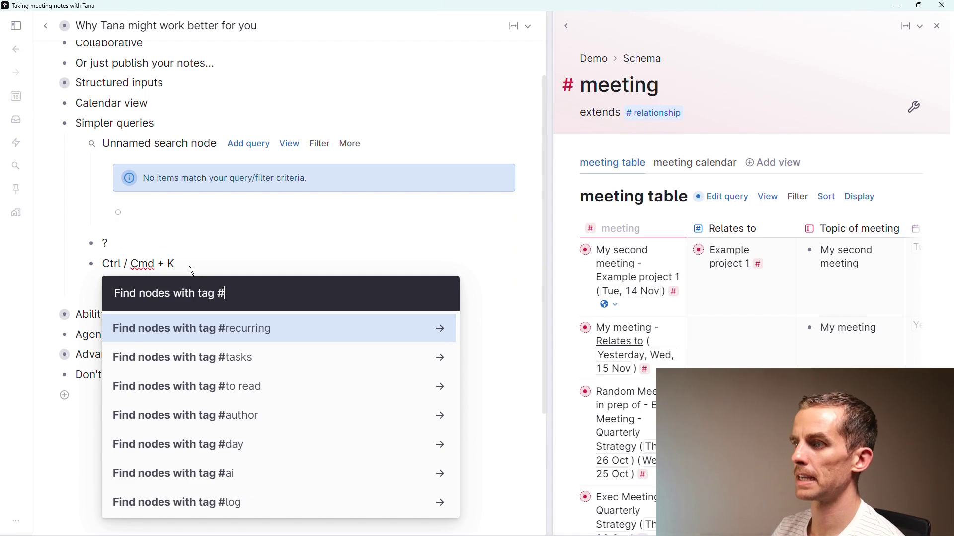
text(mee)
key(Down)
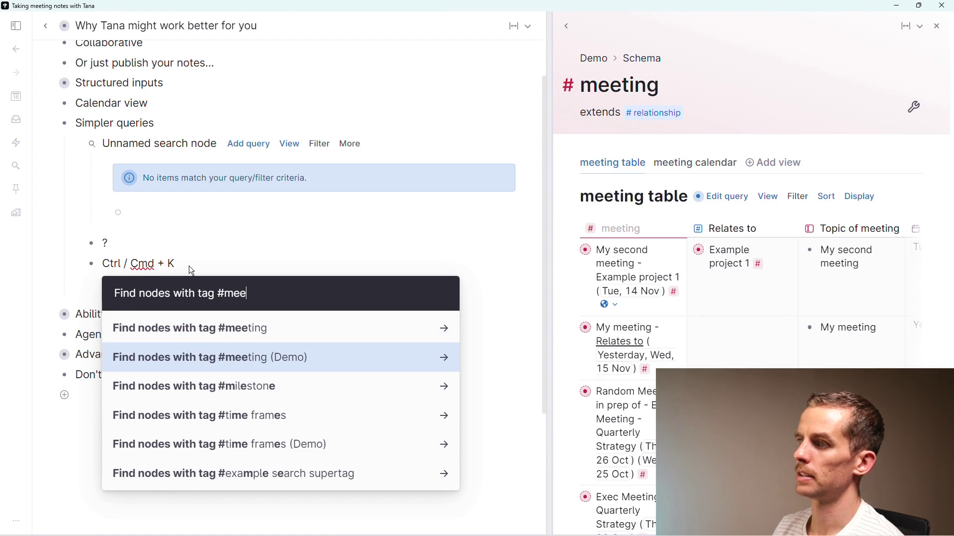
key(Return)
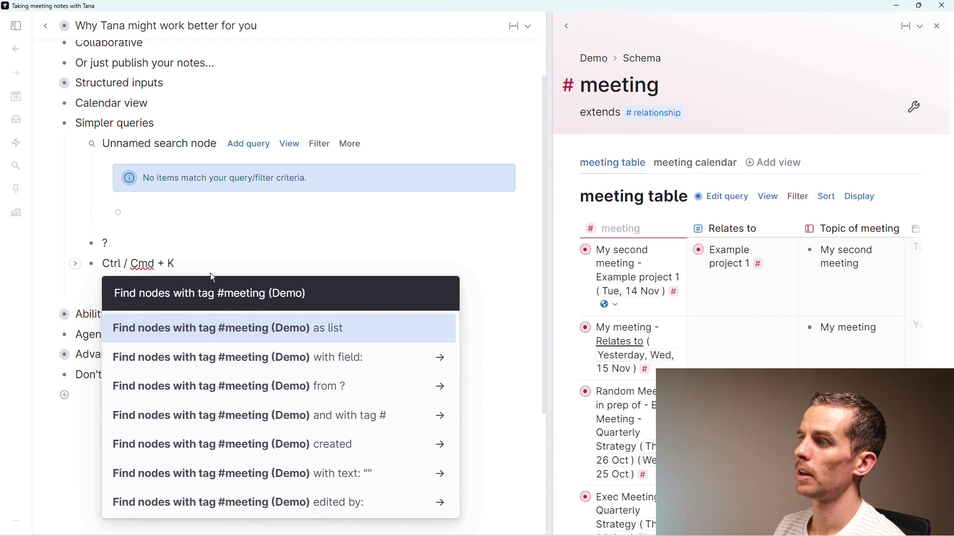
Show the meeting results as a list filtered by Relates to Example project 1
click(290, 332)
scroll(260, 286, down, 3)
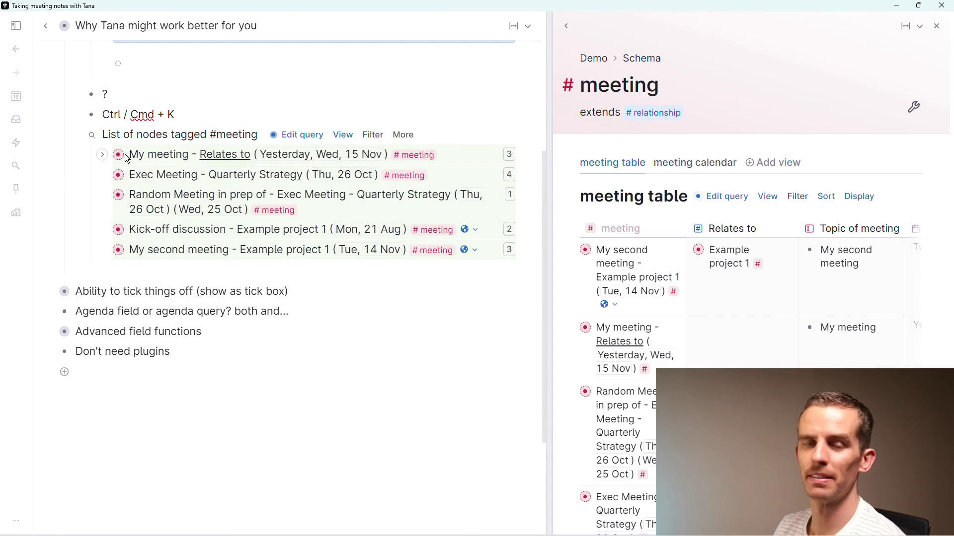
click(373, 135)
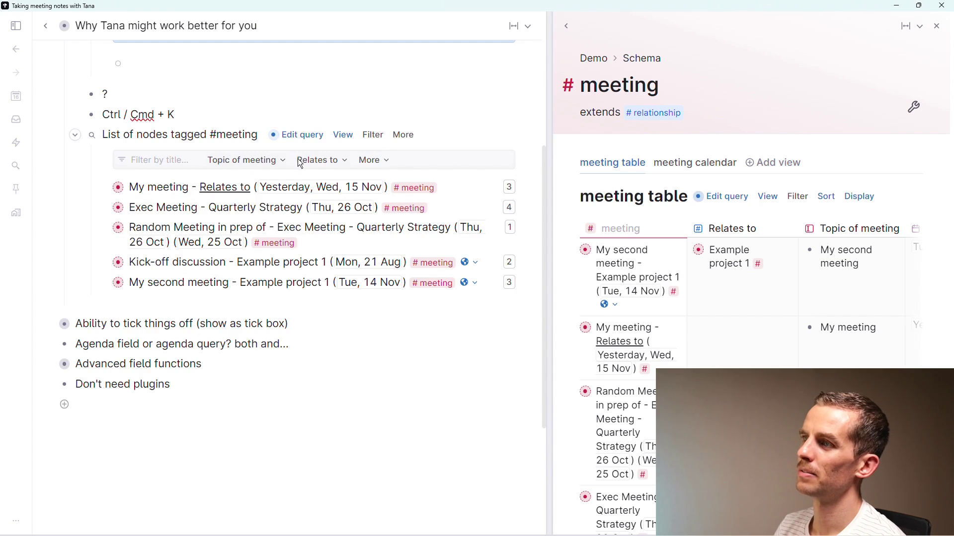
click(318, 163)
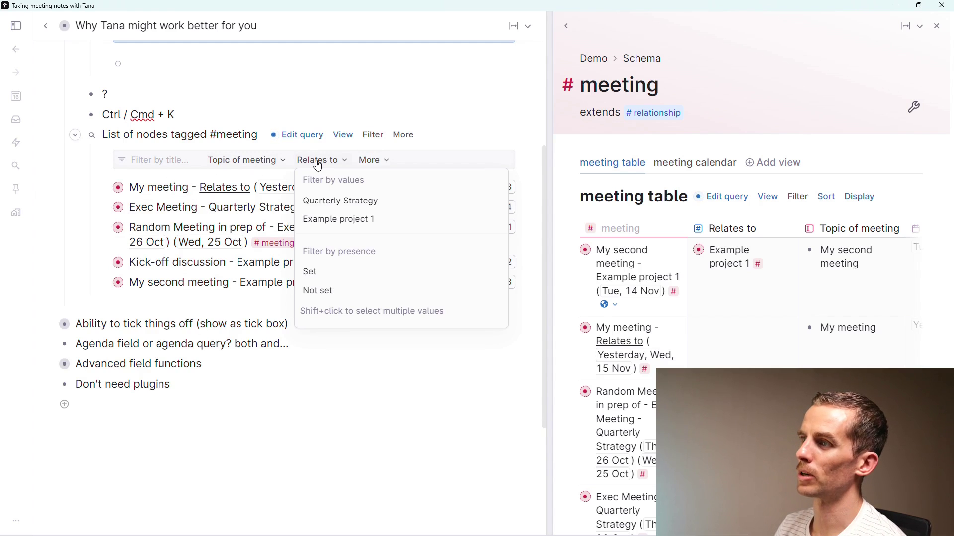
click(348, 220)
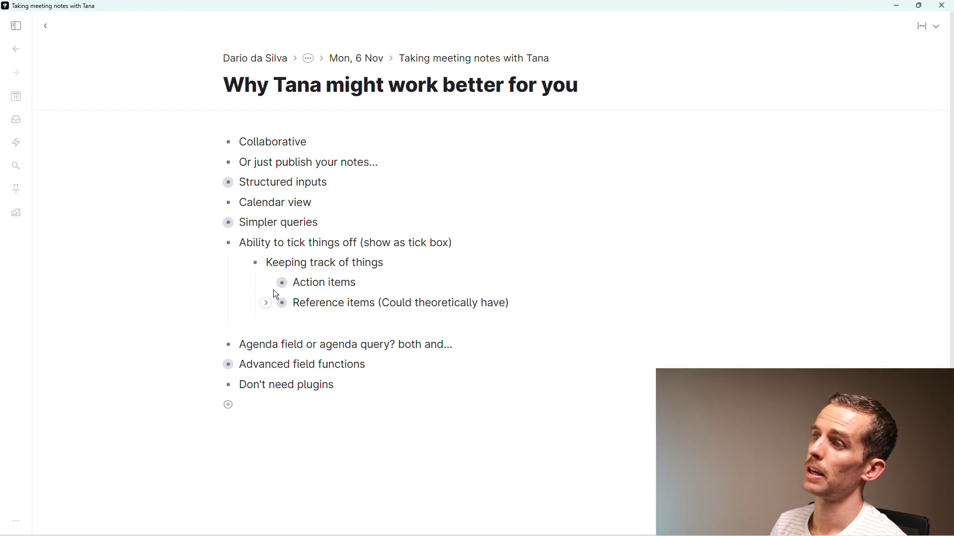
Expand Action items and open the #tasks supertag's schema table beside the outline
click(266, 283)
scroll(304, 275, down, 1)
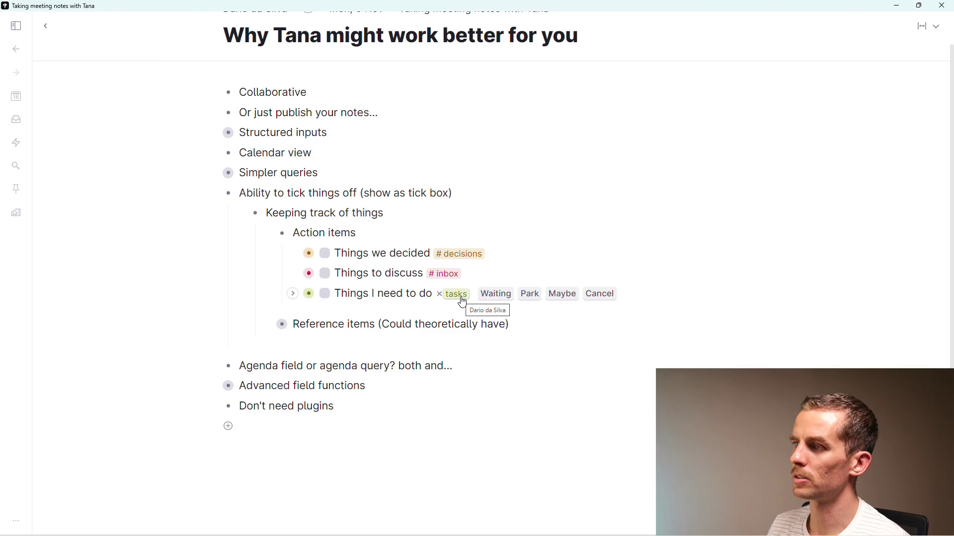
click(457, 295)
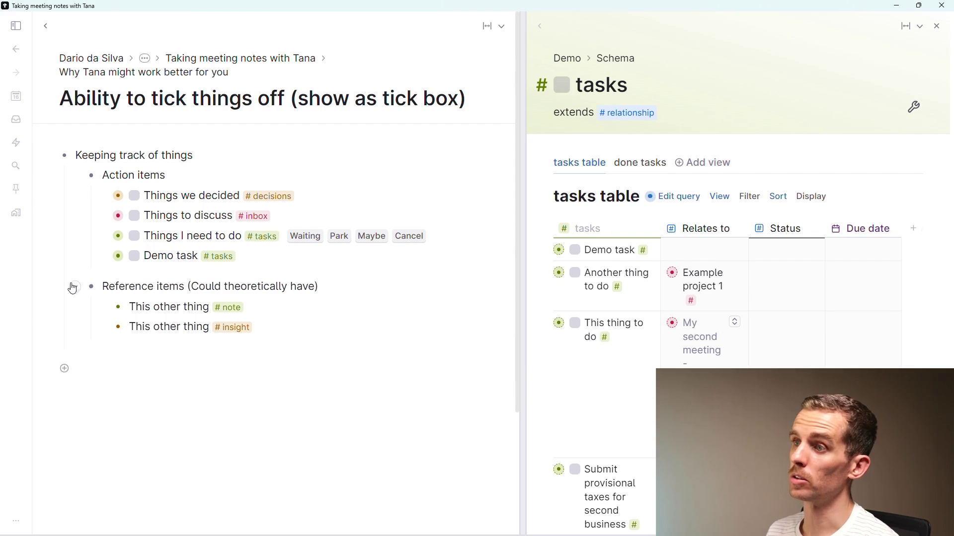
Tick Demo task done, add NOT DONE to the tasks table query, and view done tasks
click(134, 255)
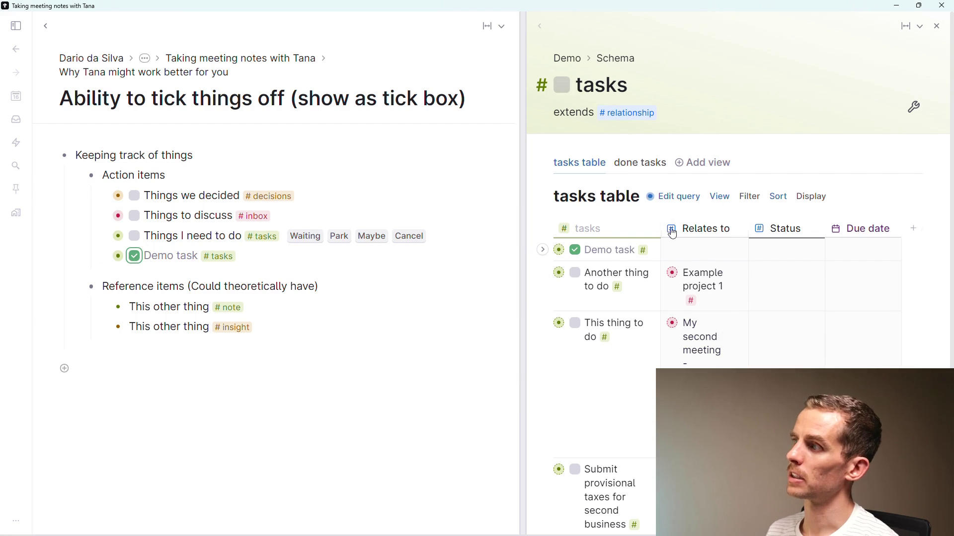
click(684, 198)
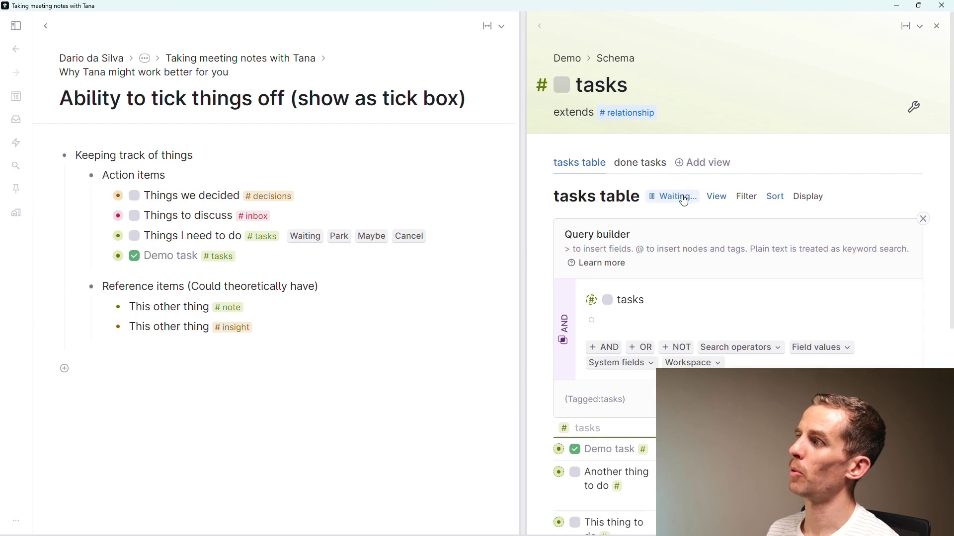
click(631, 321)
text(NOT DONE)
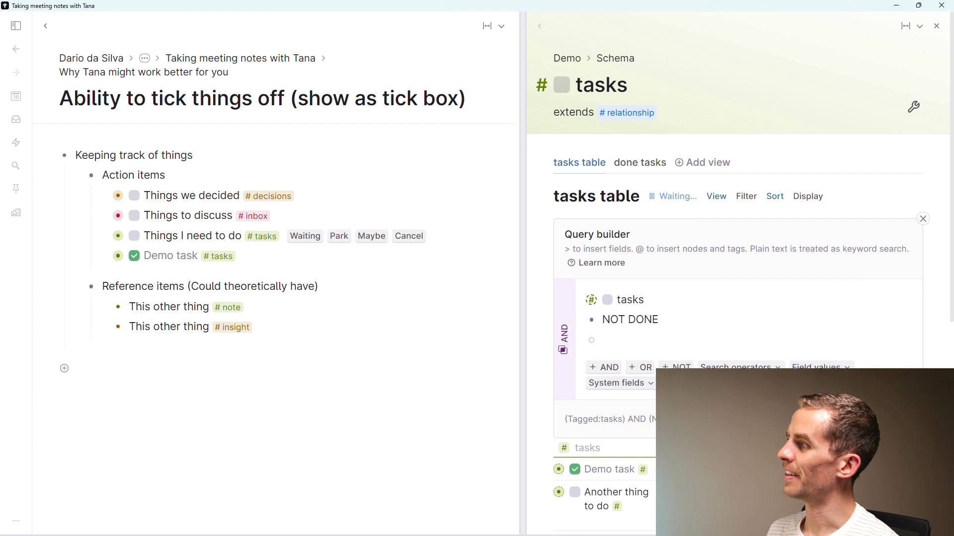
key(Escape)
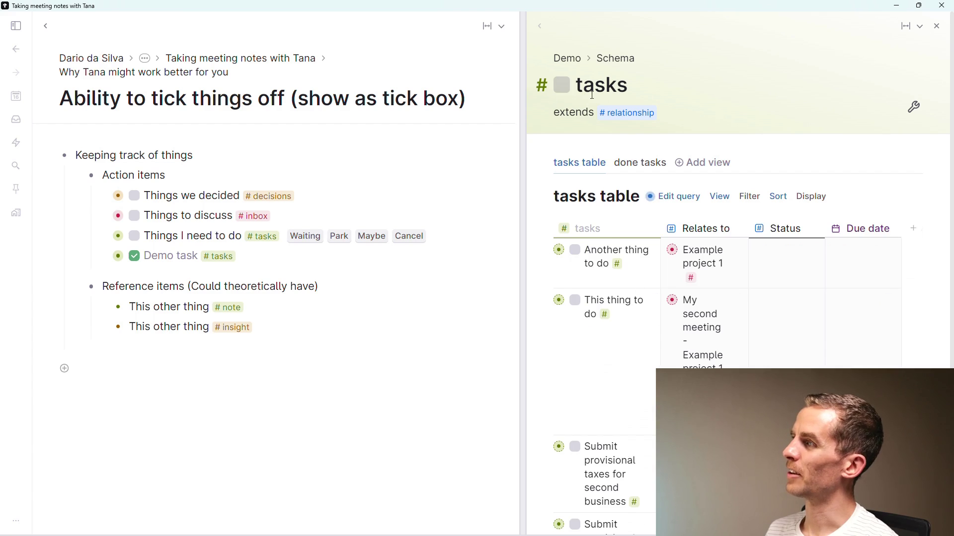
click(627, 163)
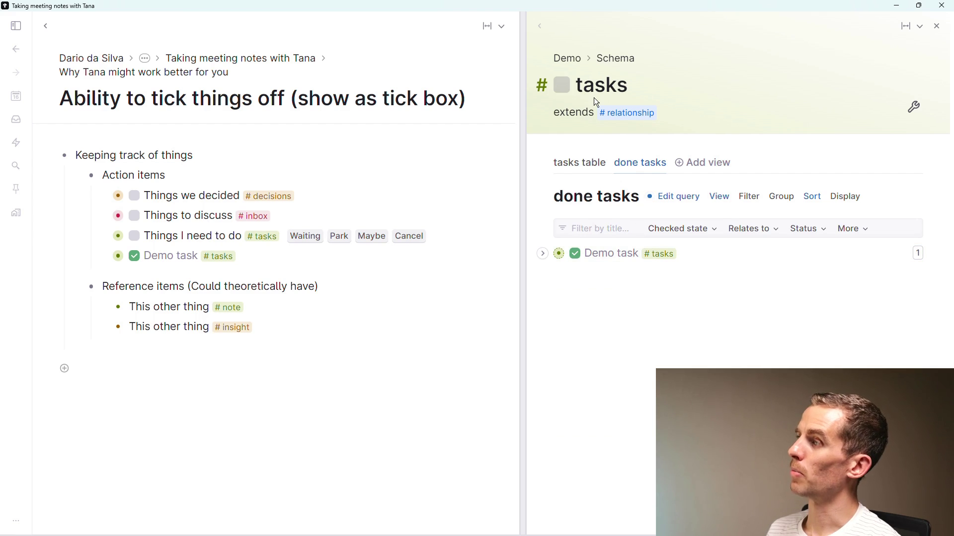
Visit the Demo workspace page, look at its options menu, then close it
click(567, 60)
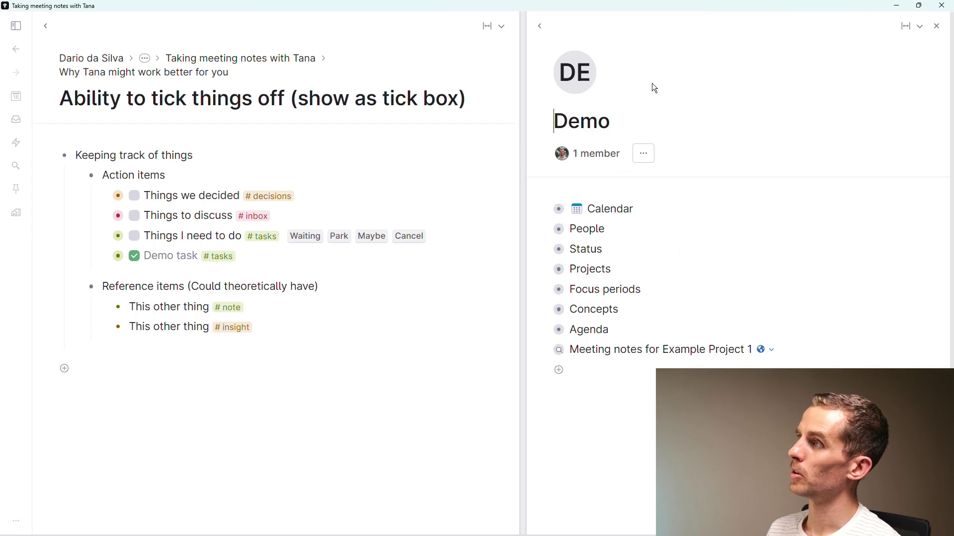
click(645, 160)
mouse_move(727, 287)
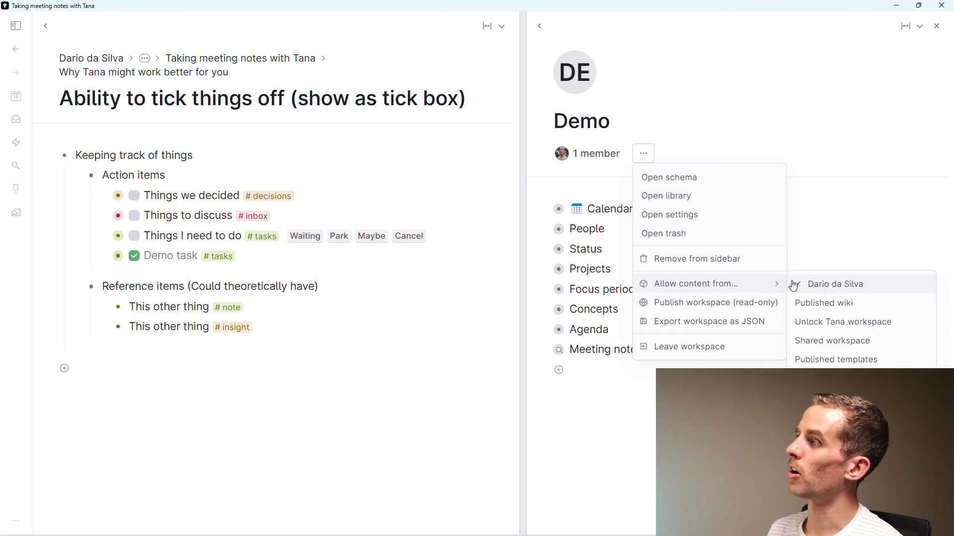
click(161, 258)
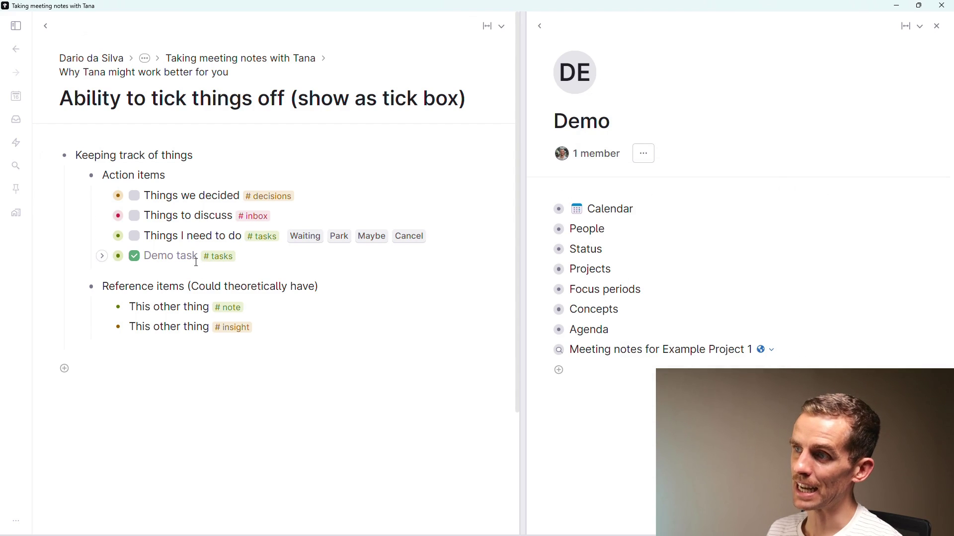
mouse_move(223, 263)
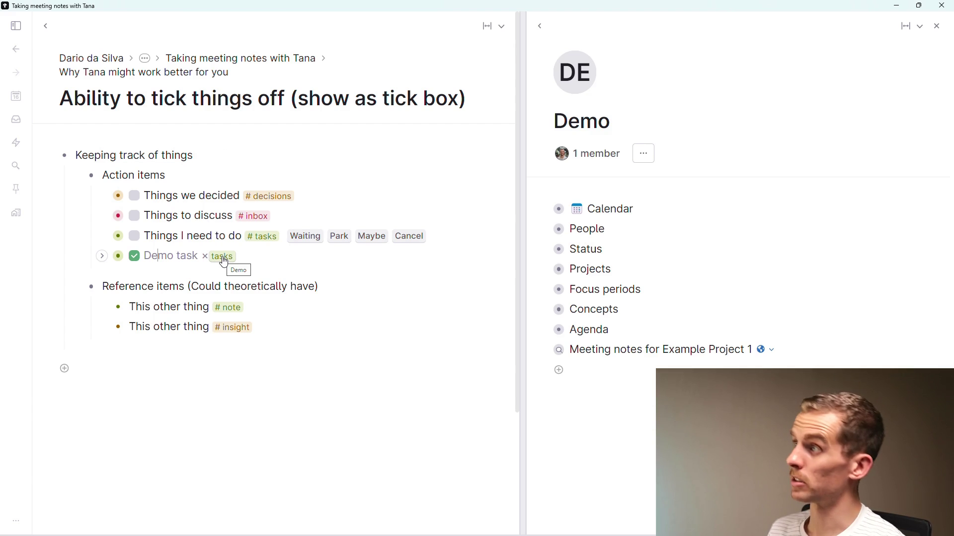
mouse_move(268, 243)
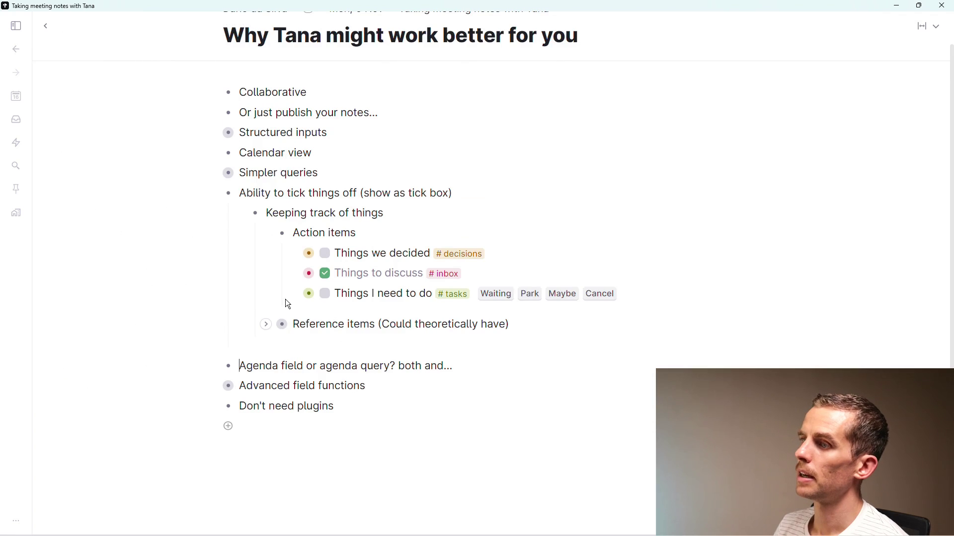
Expand Reference items and the #insight node to reveal its fields
click(264, 325)
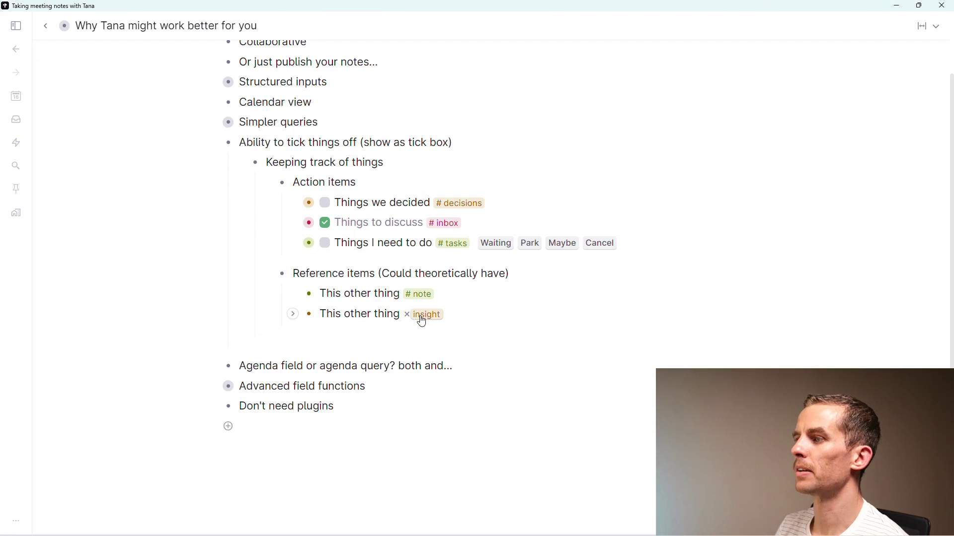
click(292, 314)
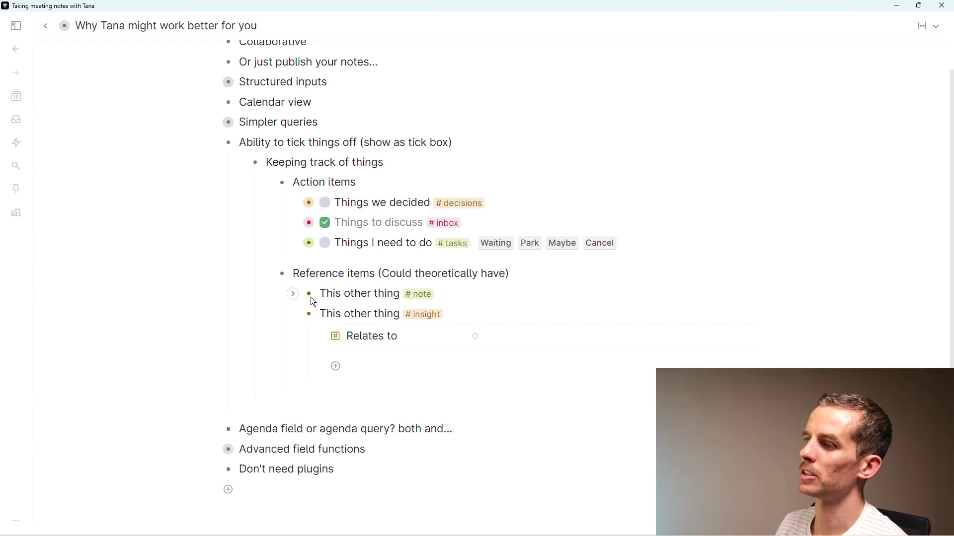
scroll(258, 271, up, 2)
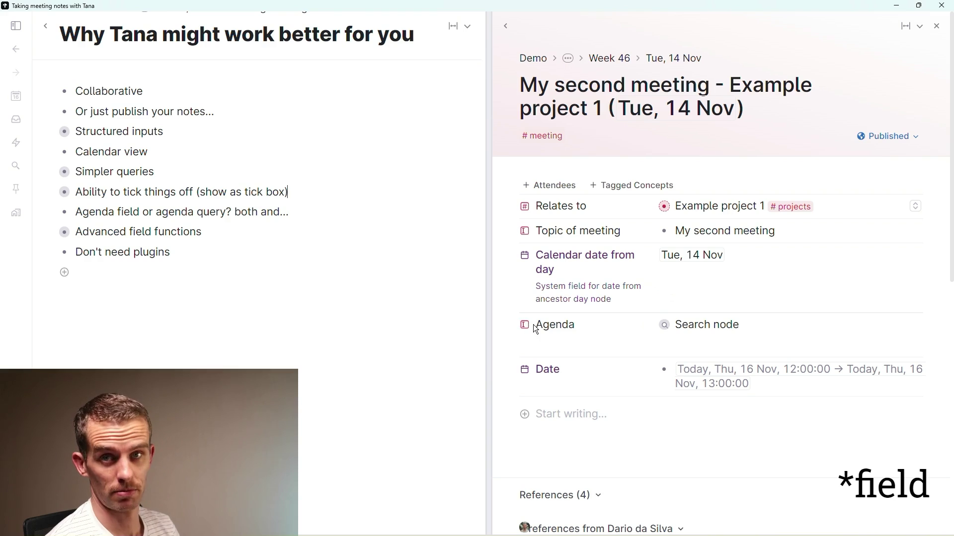
click(674, 339)
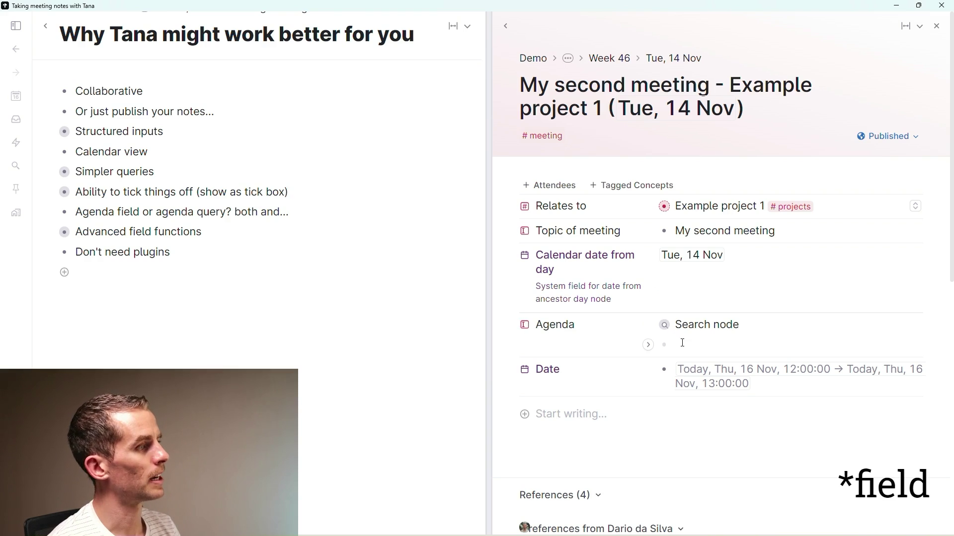
click(649, 326)
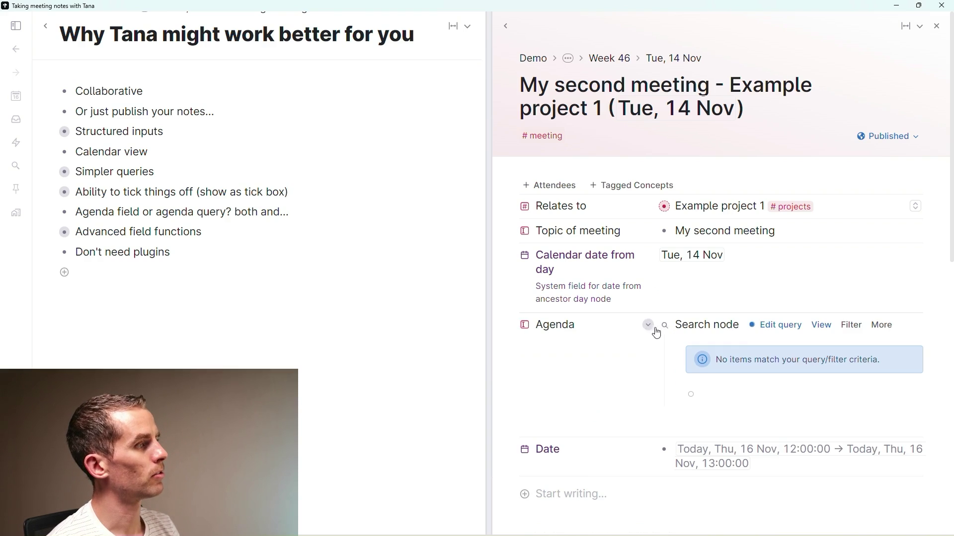
click(779, 328)
scroll(785, 382, down, 2)
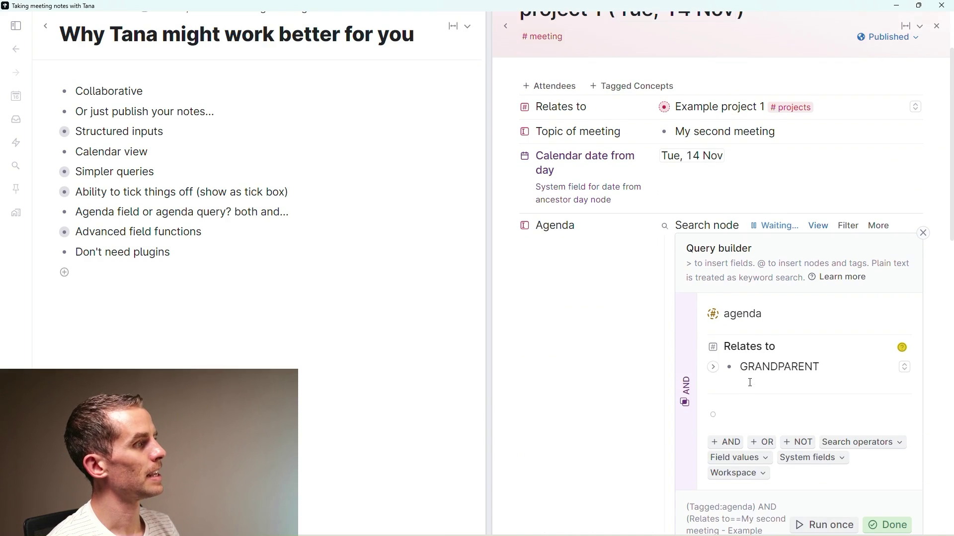
scroll(757, 373, up, 1)
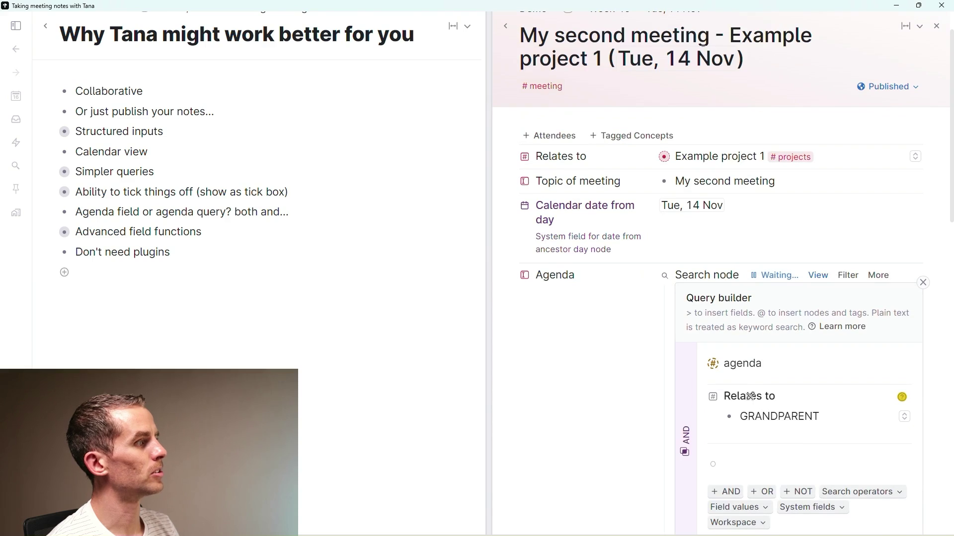
click(646, 277)
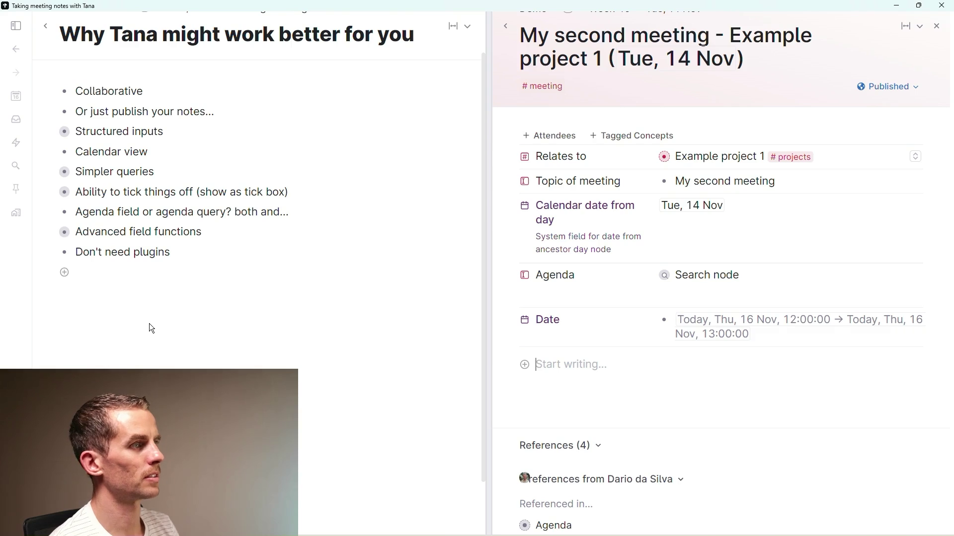
Open the #agenda supertag from the Demo schema and add a table search view
key(ctrl+s)
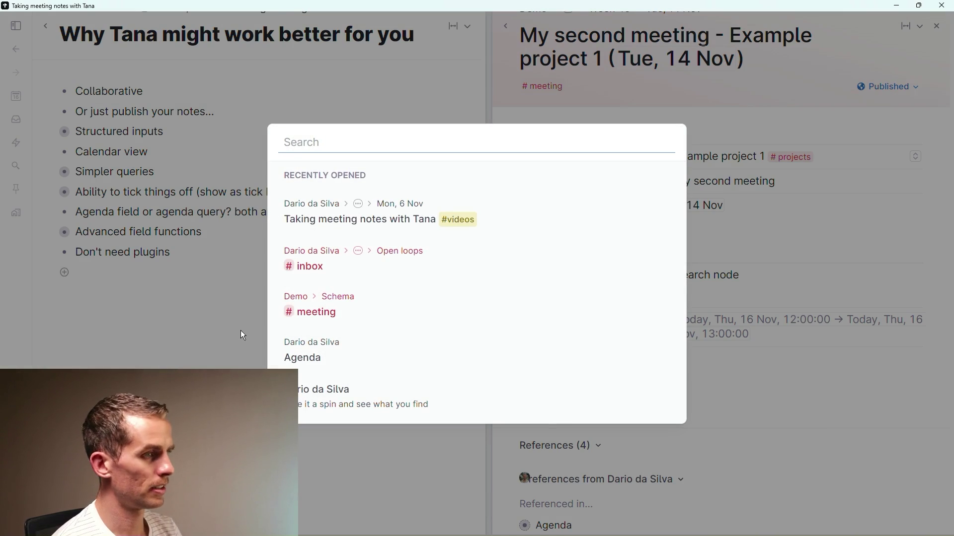
text(agenda)
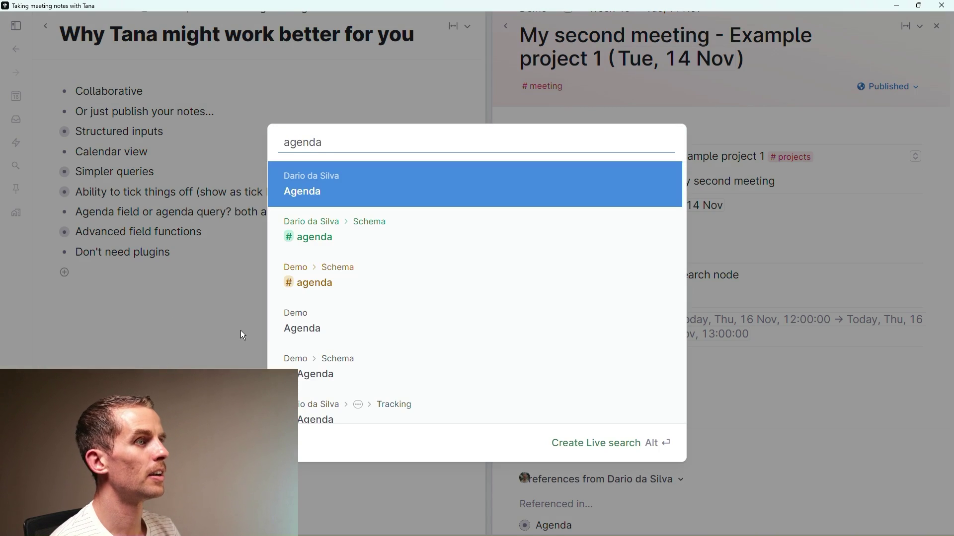
click(370, 284)
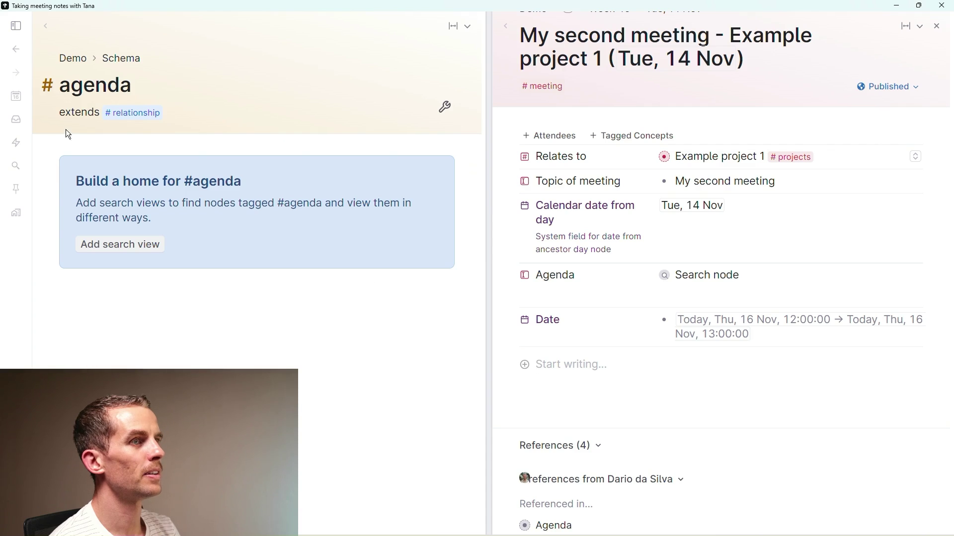
click(149, 247)
Expand the 'This thing!' agenda row and open the Agenda field's query builder
click(274, 287)
click(48, 252)
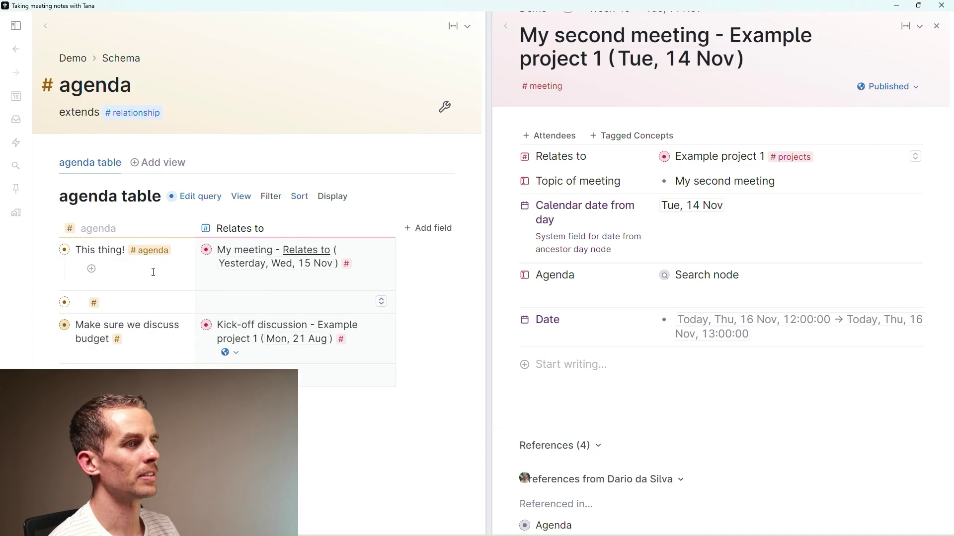
click(663, 276)
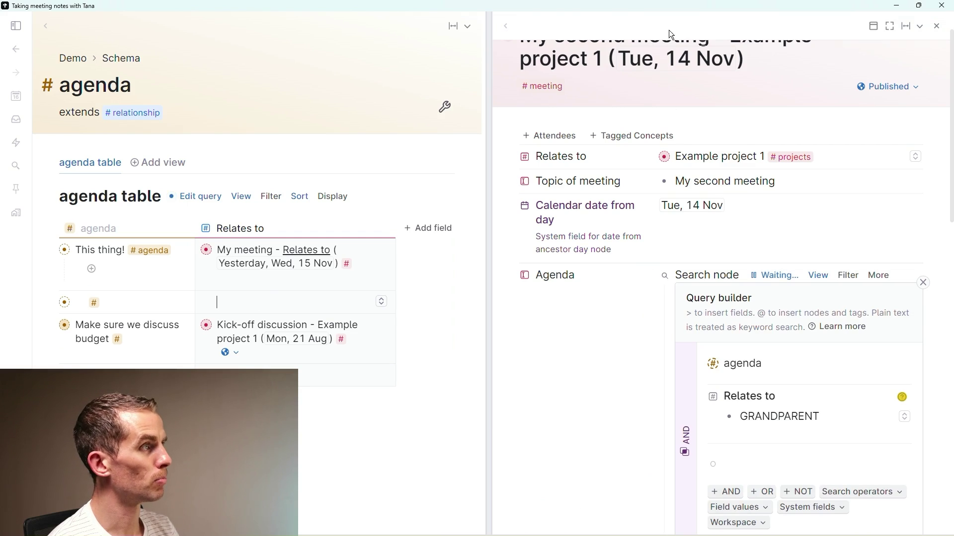
Change the 'This thing!' row's Relates to value to My second meeting and finish the query
click(229, 246)
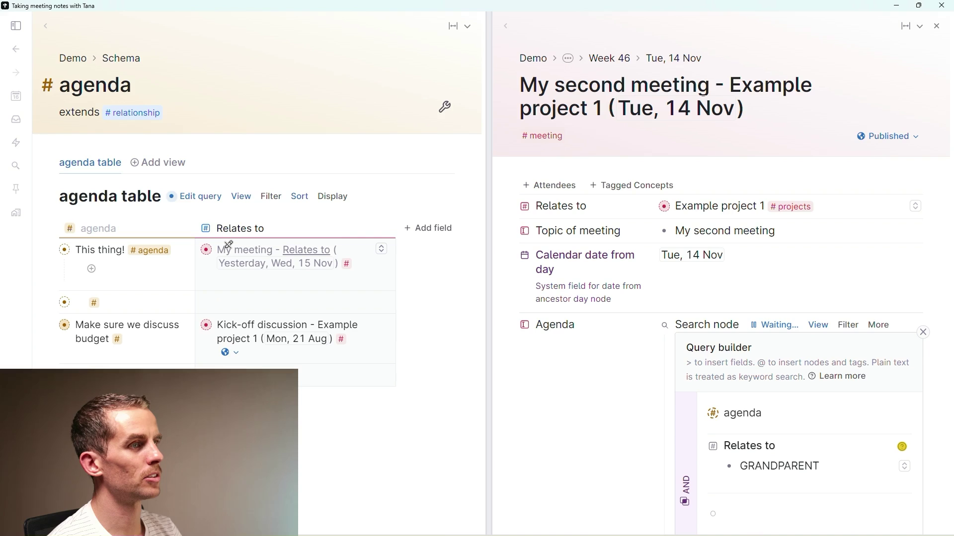
key(shift+End)
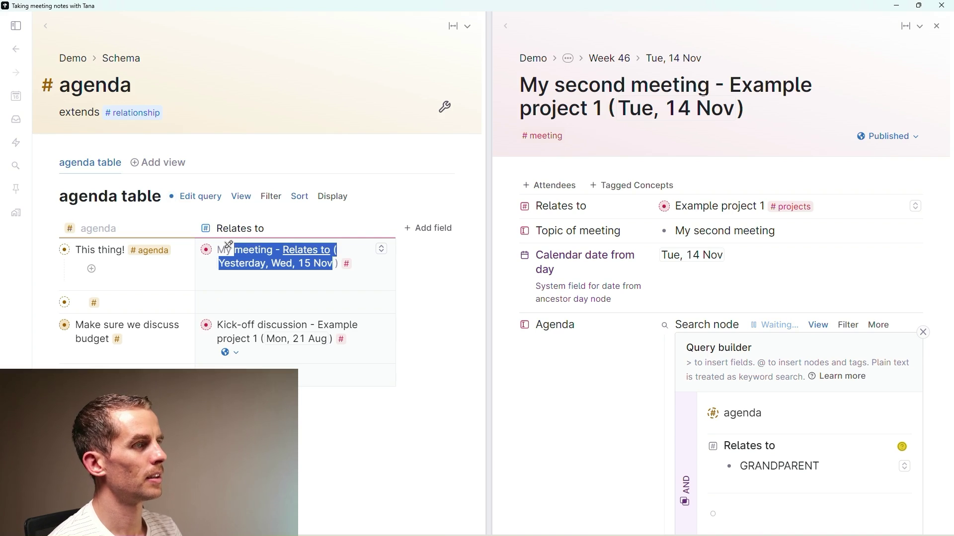
click(381, 249)
text(my seond)
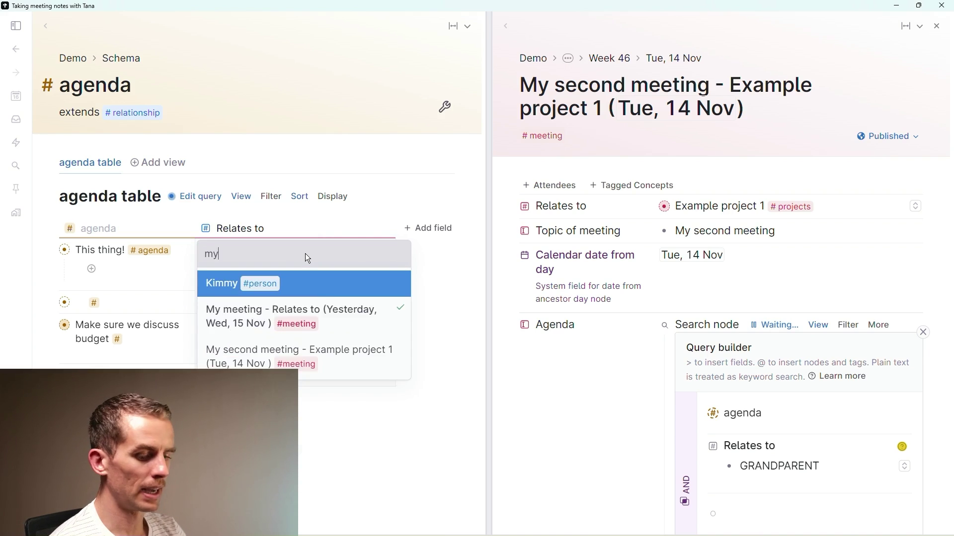
key(BackSpace)
key(BackSpace)
key(BackSpace)
text(c)
click(336, 291)
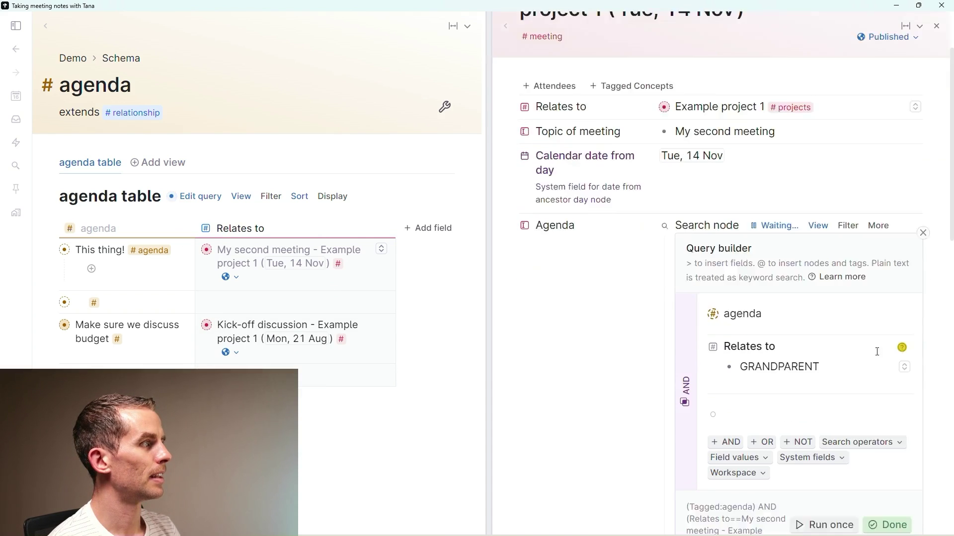
scroll(875, 358, down, 3)
click(896, 472)
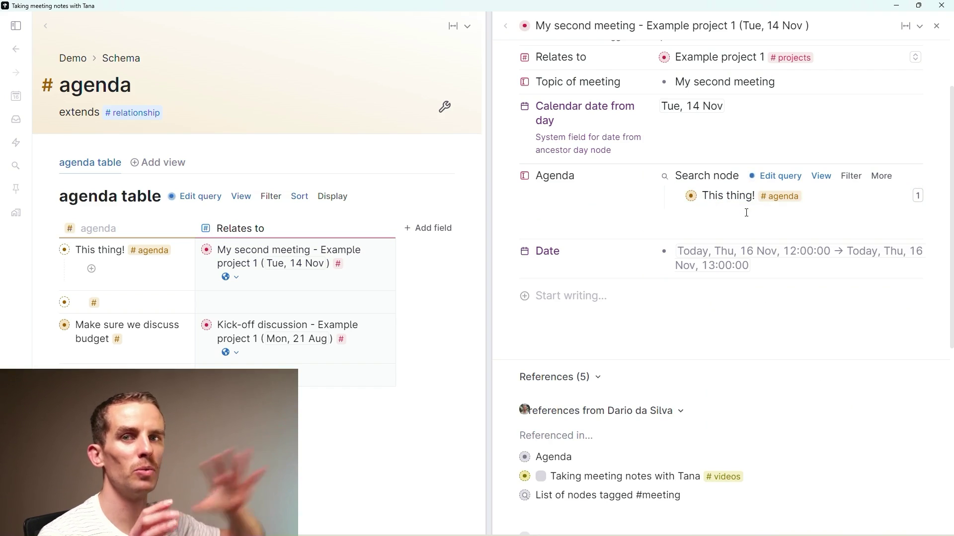
Add 'This other thing to do.' as a new bullet under the Agenda field
click(719, 233)
click(719, 234)
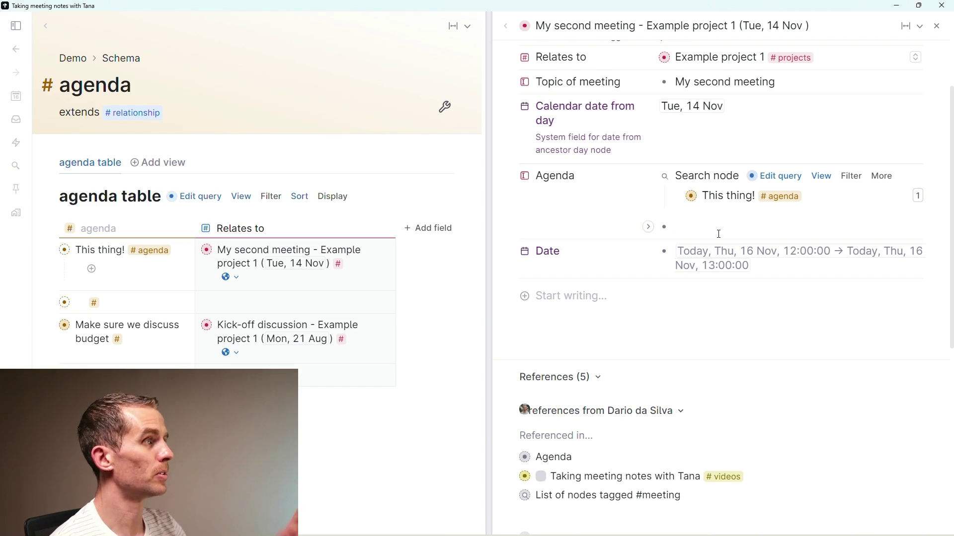
text(This other thing to do...)
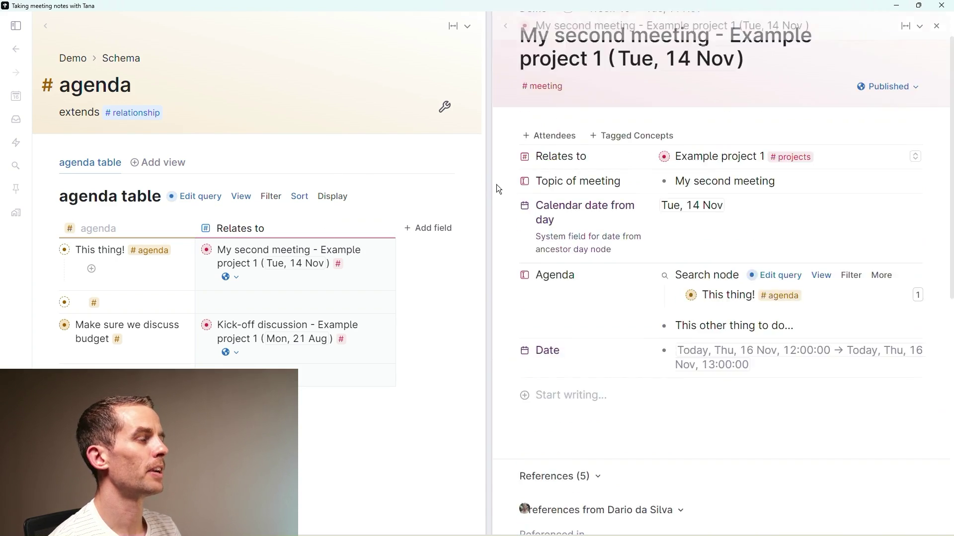
Return to the outline, expand Advanced field functions and Auto-initialisation, showing the Relates to settings
scroll(497, 184, up, 3)
click(16, 48)
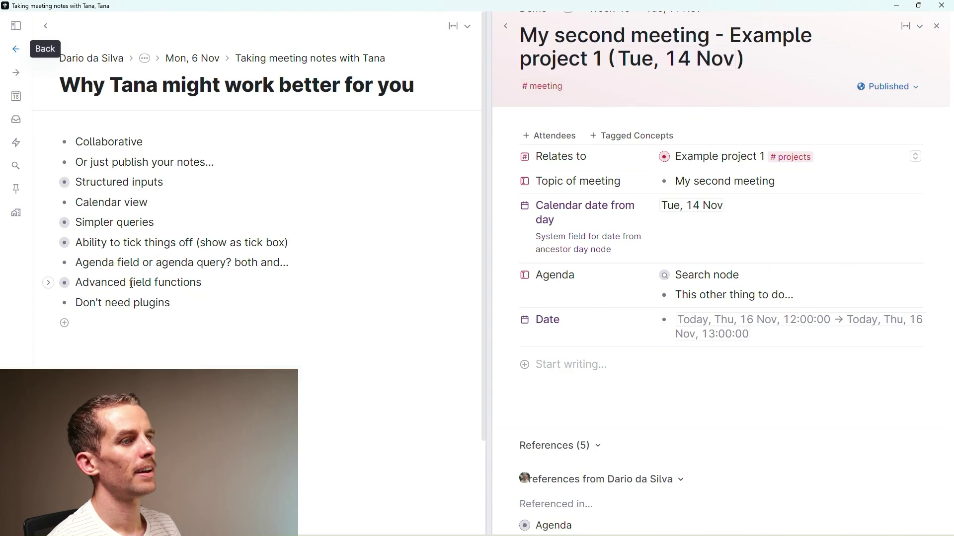
click(48, 283)
mouse_move(73, 309)
click(74, 303)
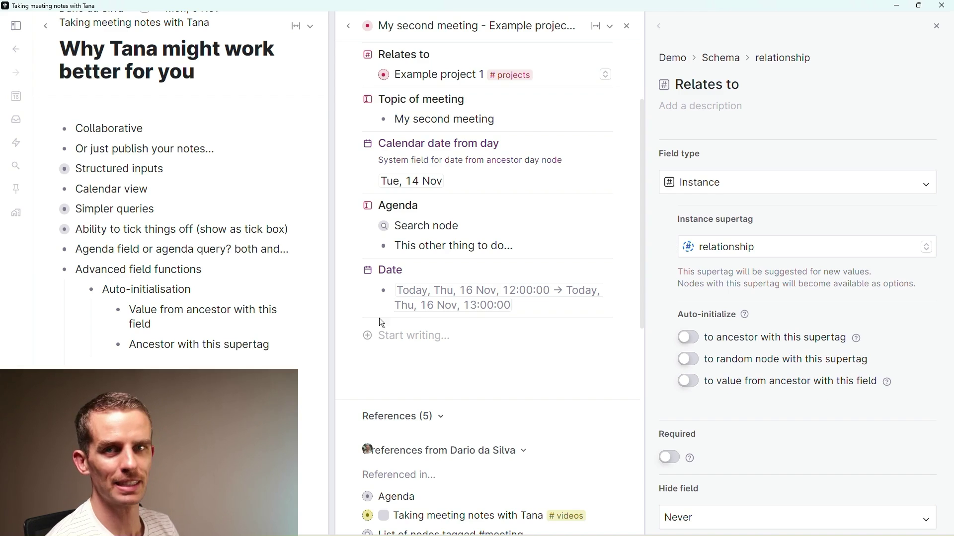
scroll(375, 320, up, 1)
scroll(376, 323, up, 1)
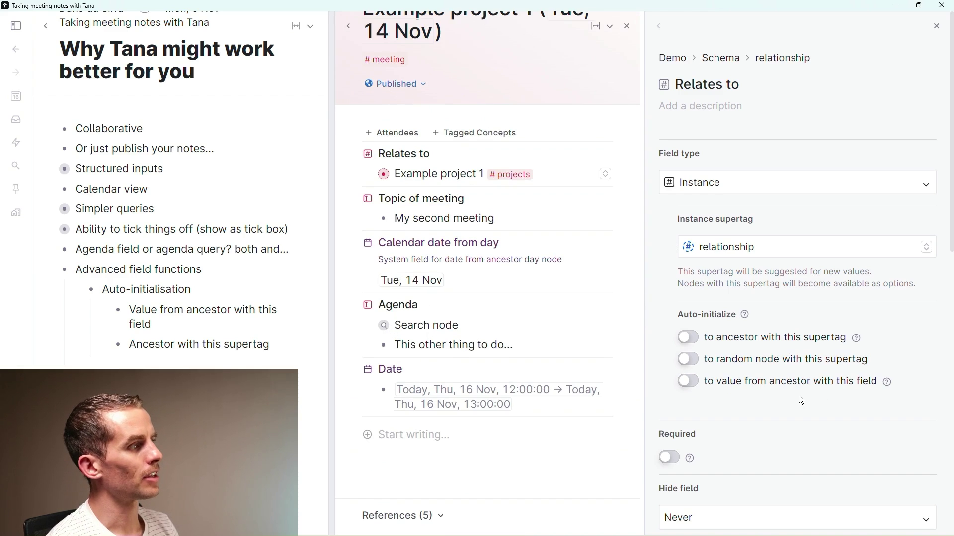
Enable auto-initialize to ancestor with this supertag and add #tasks node 'This thing to do'
click(688, 338)
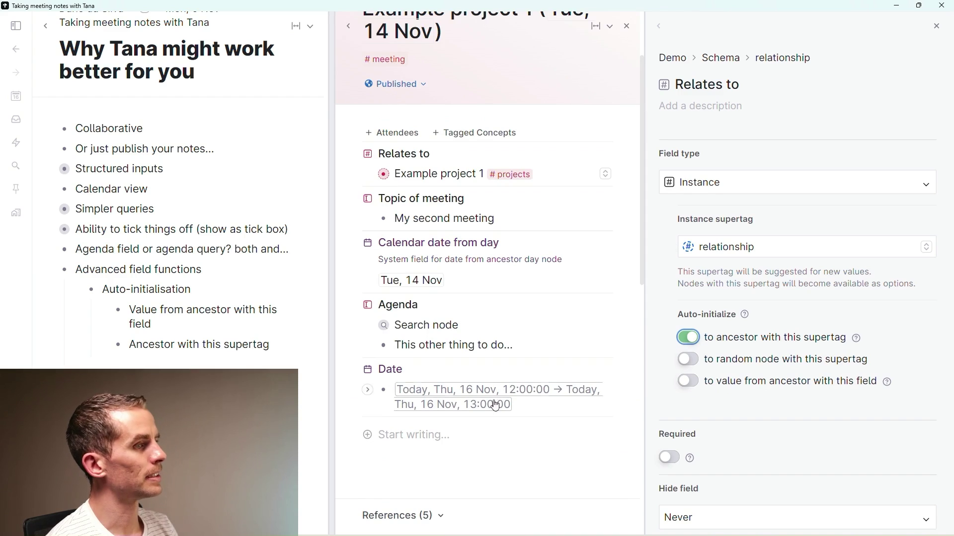
click(428, 433)
text(#)
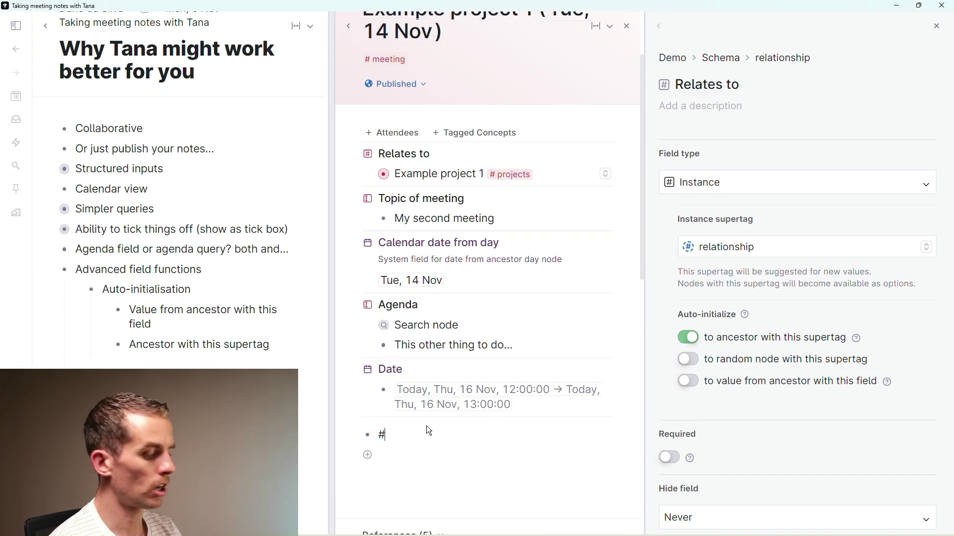
text(ta)
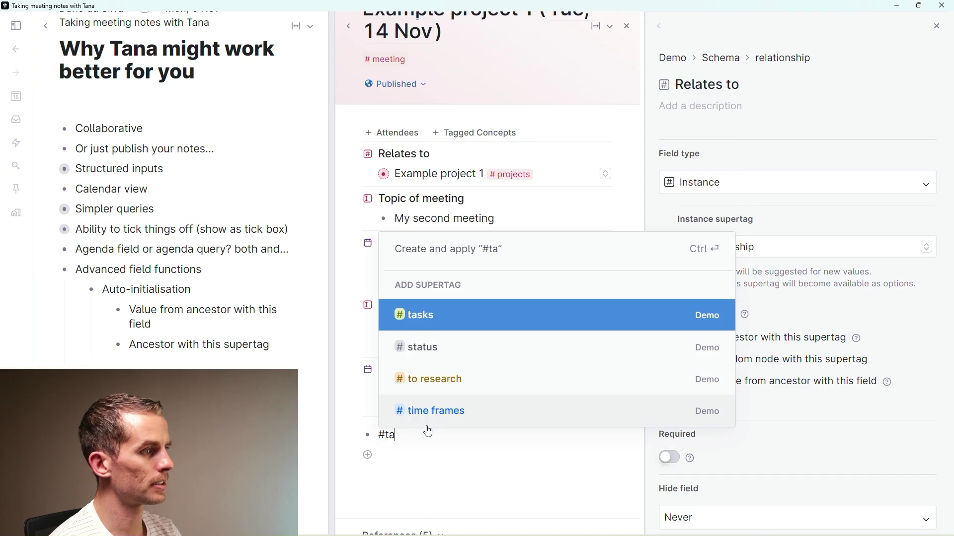
key(Return)
text(This thing to do)
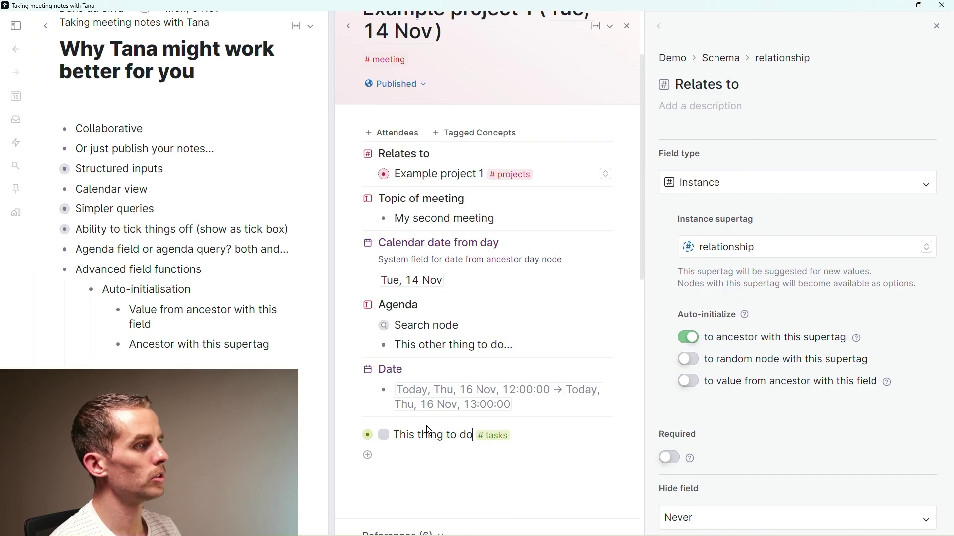
click(352, 435)
scroll(398, 422, down, 2)
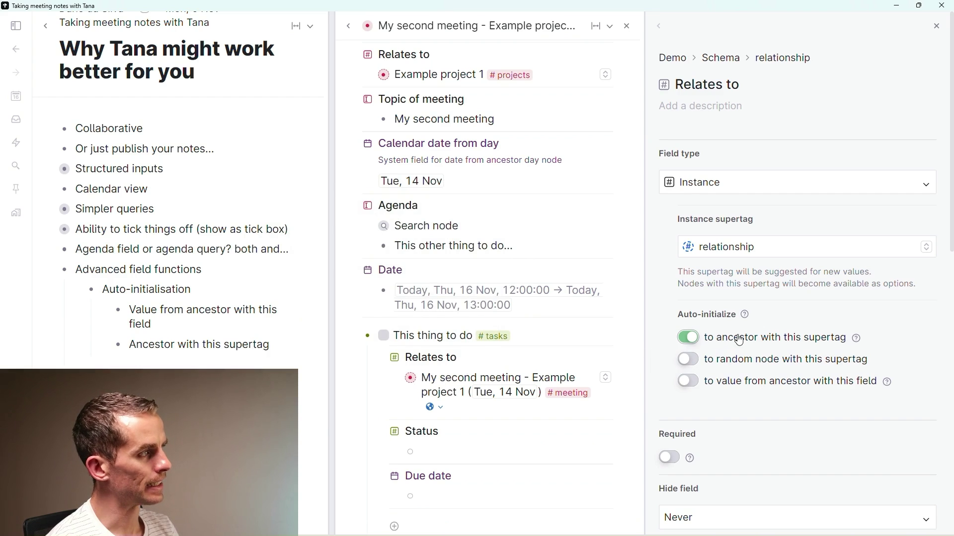
scroll(483, 329, up, 3)
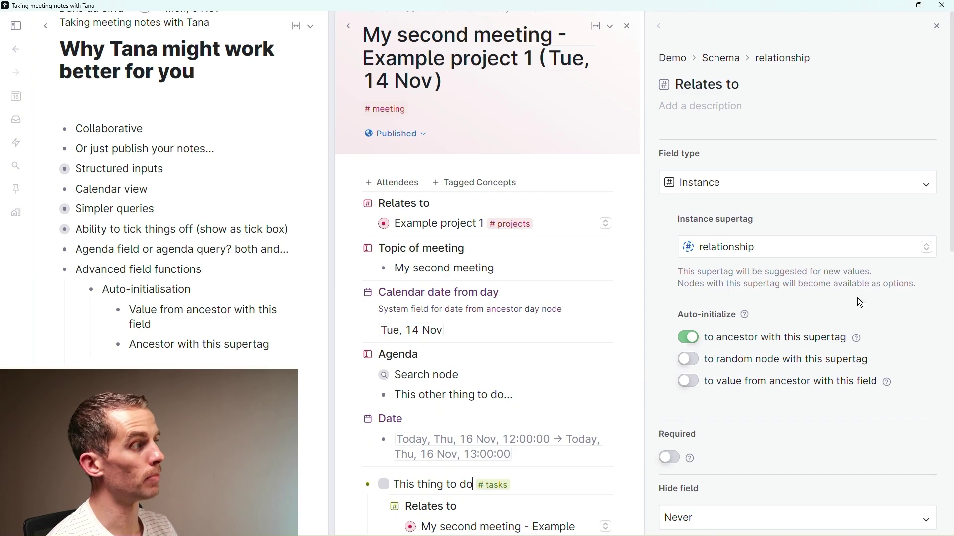
scroll(788, 341, down, 1)
scroll(461, 443, down, 3)
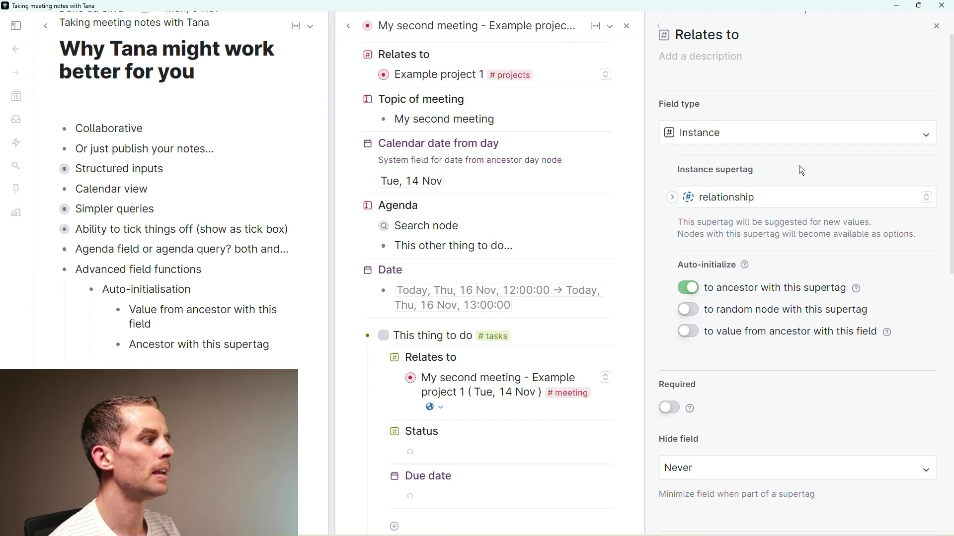
scroll(765, 233, down, 1)
scroll(391, 362, down, 1)
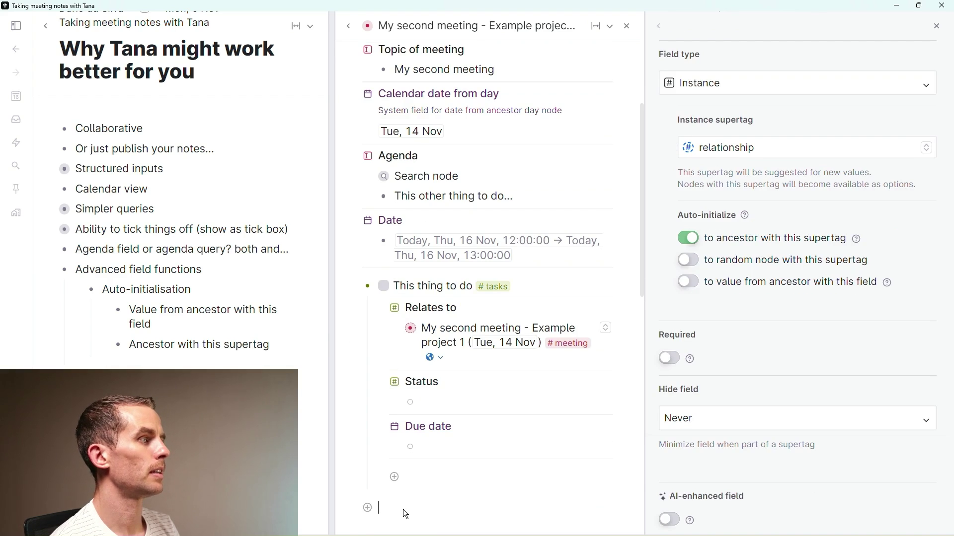
Switch to value from ancestor with this field, add #tasks 'Another thing to do', then collapse Advanced field functions
click(688, 282)
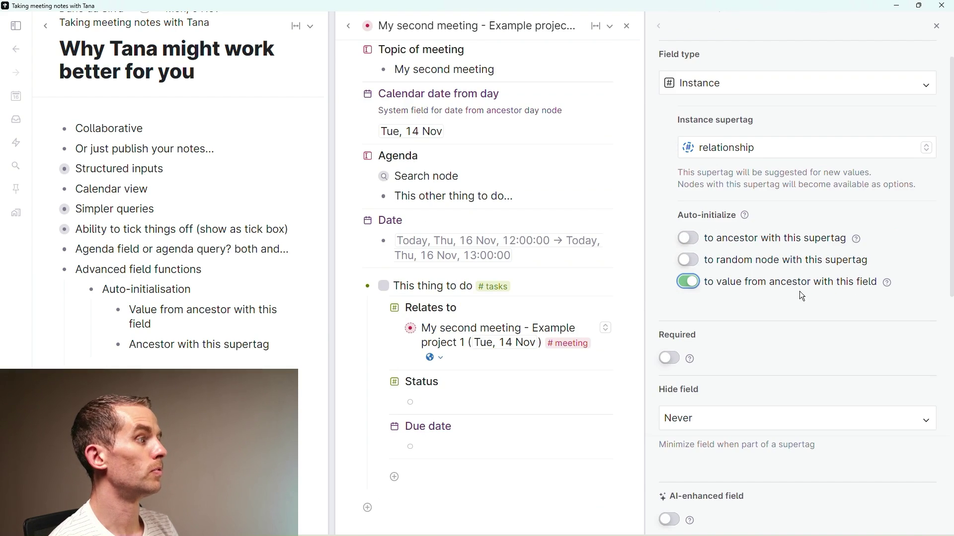
click(395, 509)
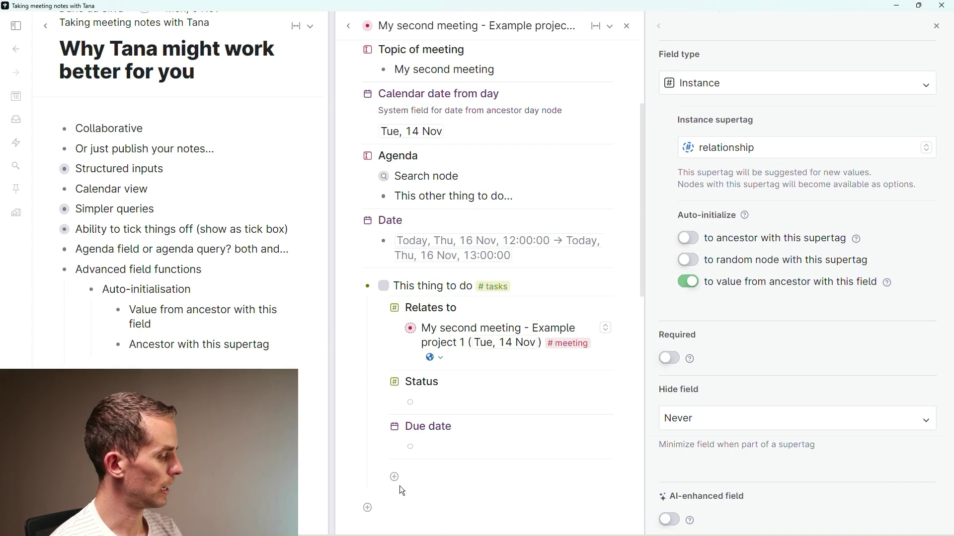
text(#task)
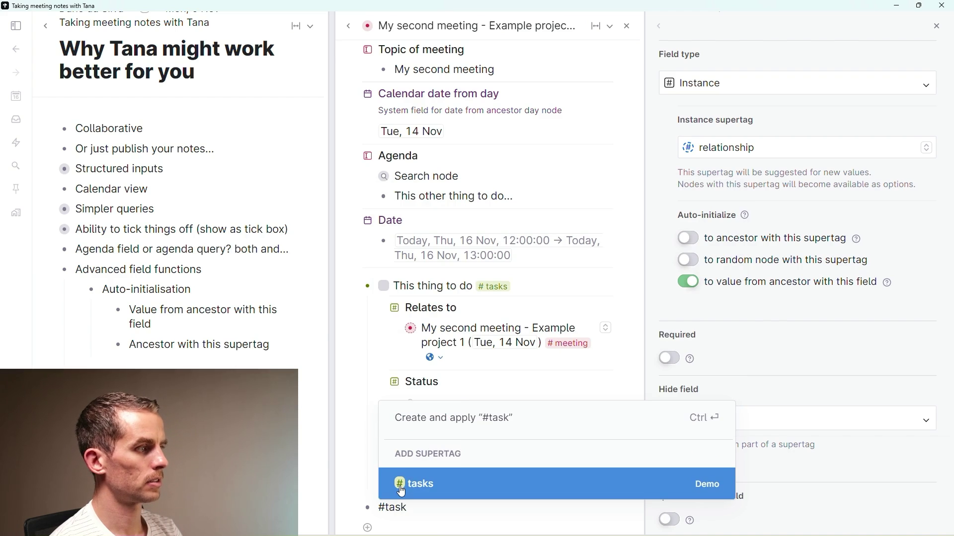
click(402, 491)
text(Another thing)
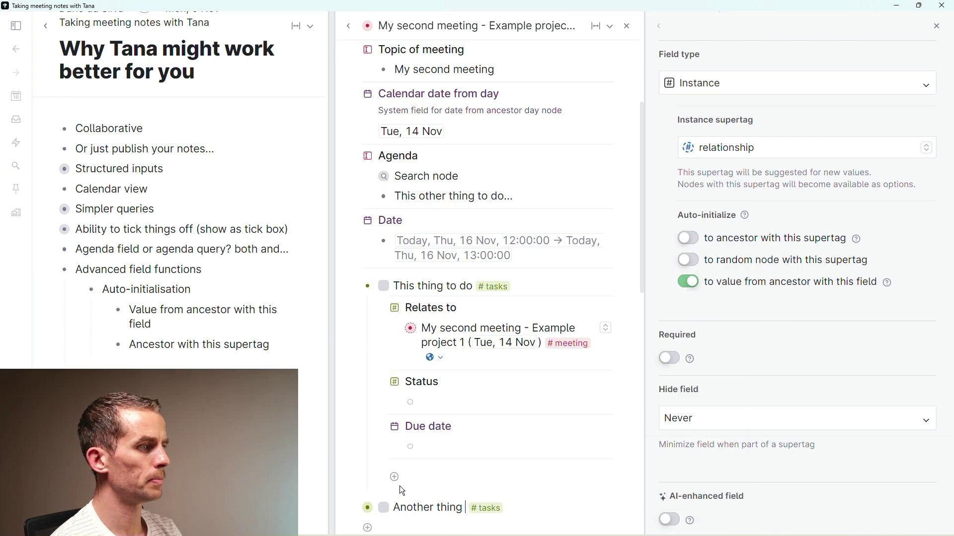
text( to do)
scroll(383, 380, down, 2)
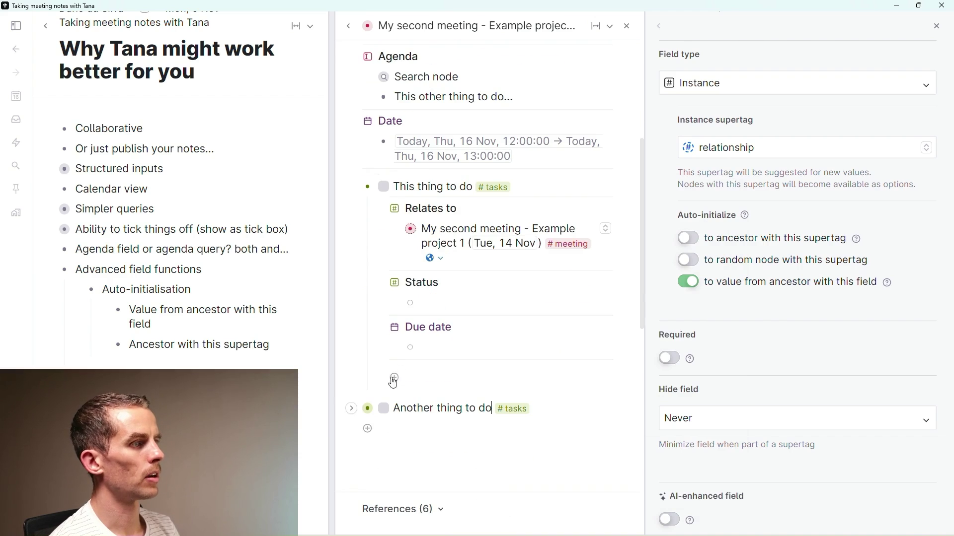
click(351, 408)
scroll(453, 347, down, 2)
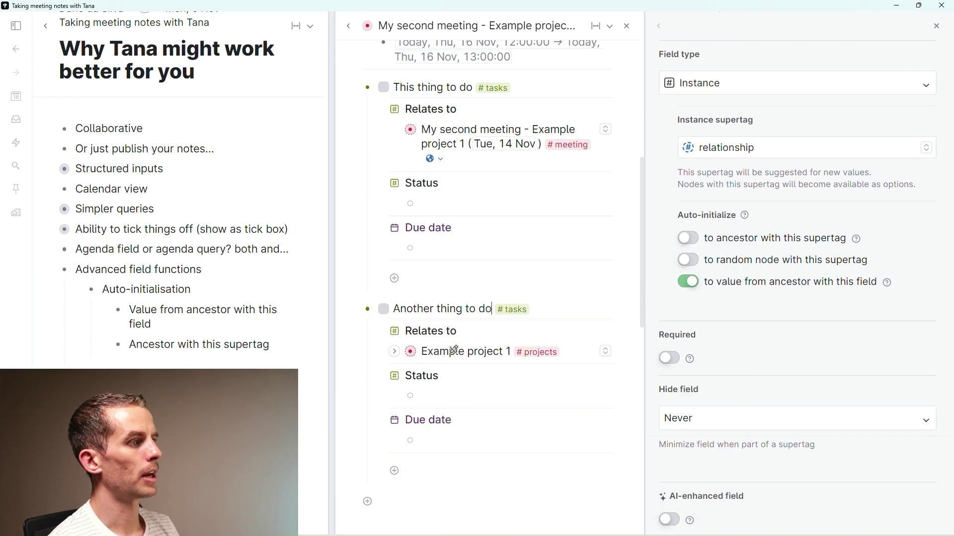
drag(453, 351, 448, 345)
scroll(448, 345, up, 8)
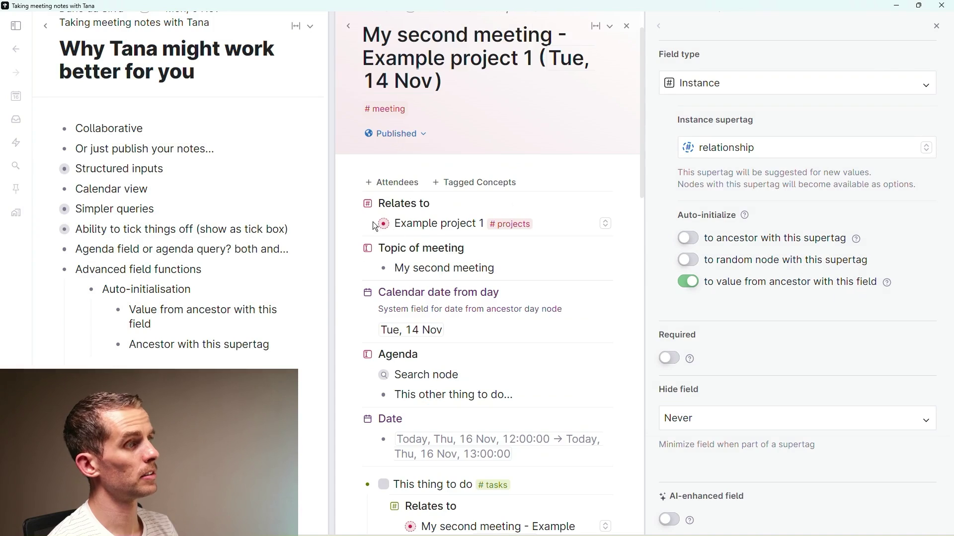
click(384, 205)
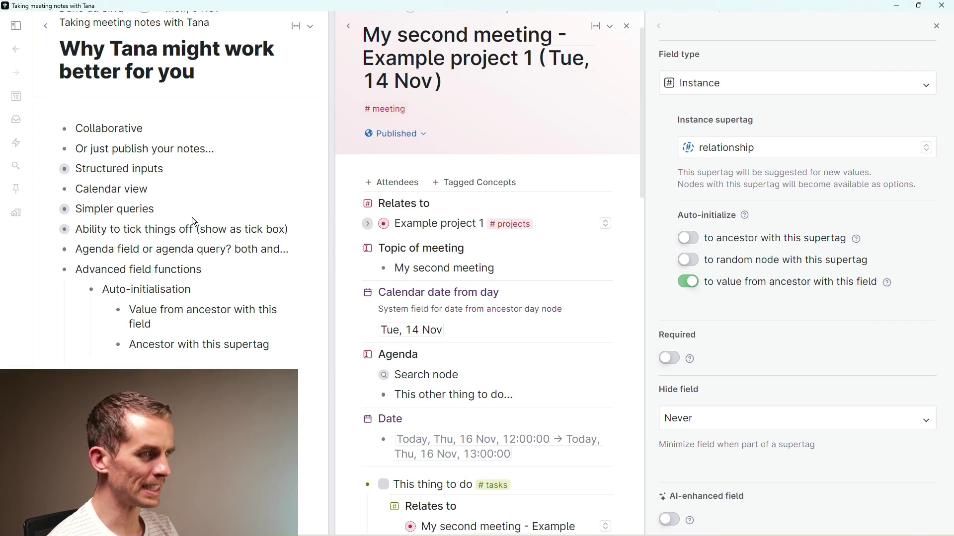
click(48, 271)
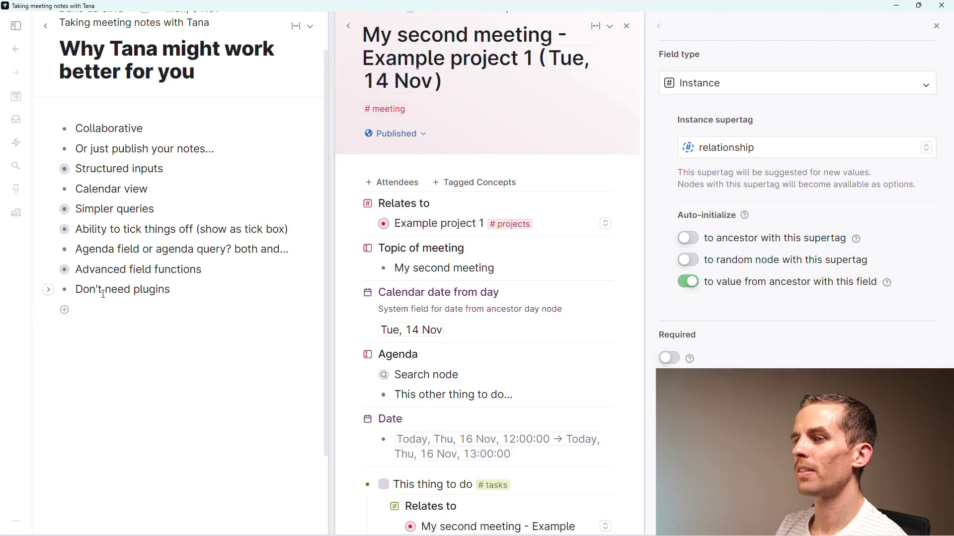
Close the Relates to field settings and scroll up to the benefits list
click(937, 25)
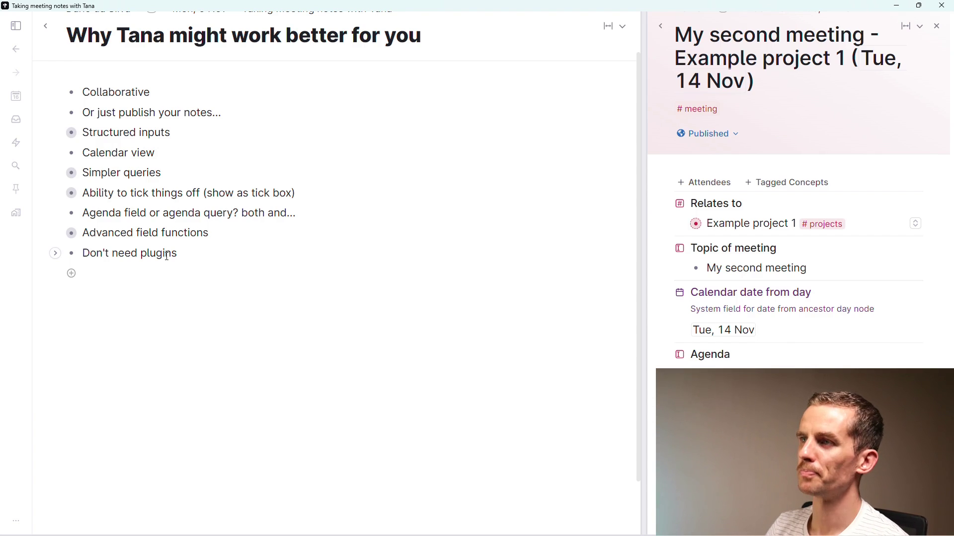
scroll(152, 136, up, 1)
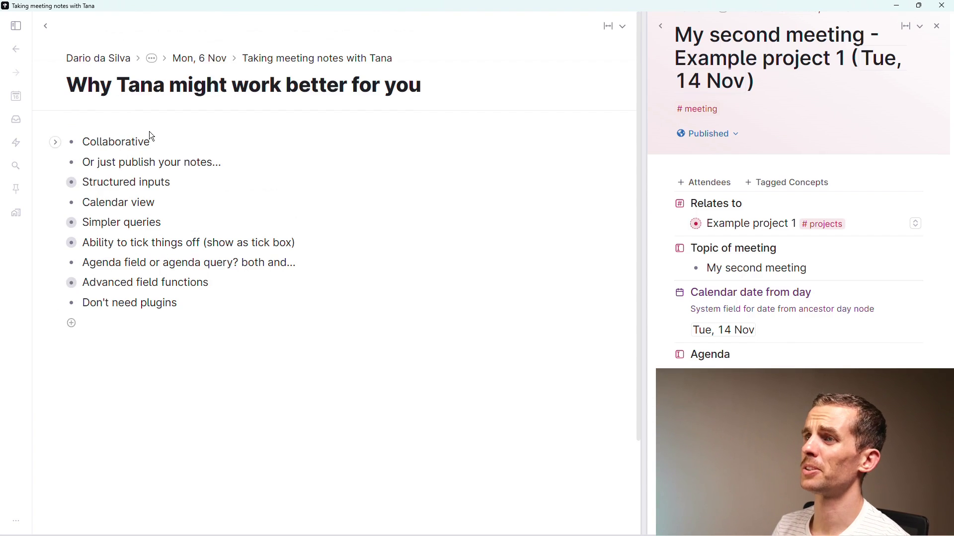
Return to the 'Taking meeting notes with Tana' page and open the 'What I don't like about taking notes in Tana' section
click(270, 66)
scroll(216, 228, down, 1)
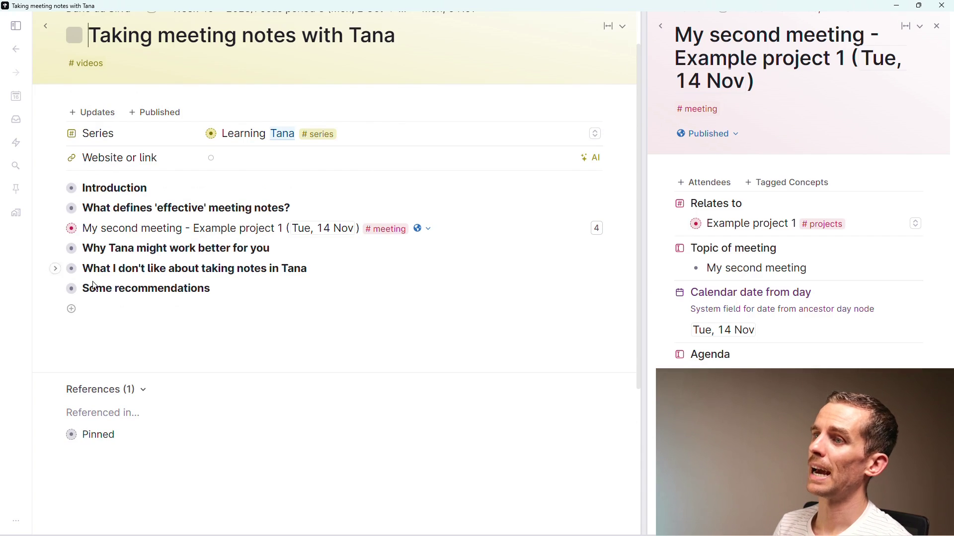
click(65, 271)
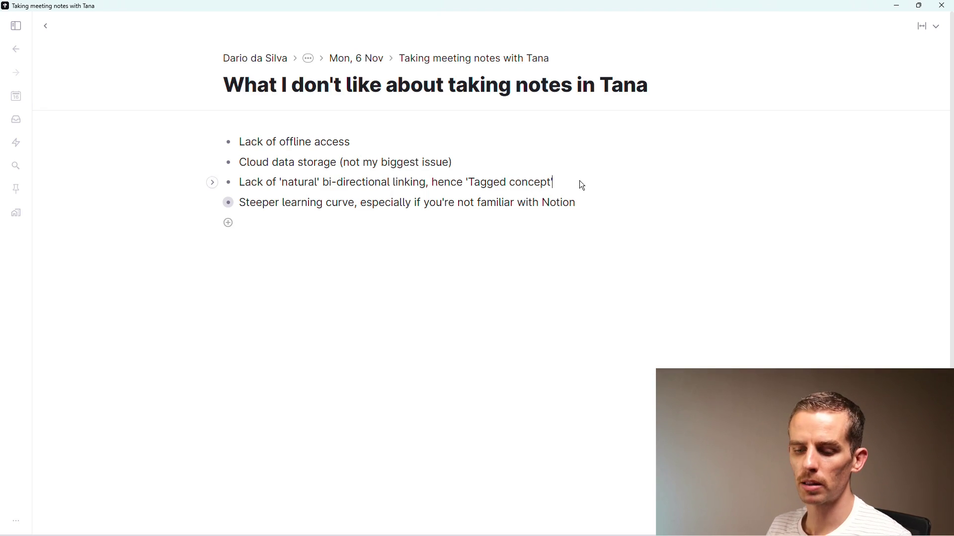
key(Return)
key(Tab)
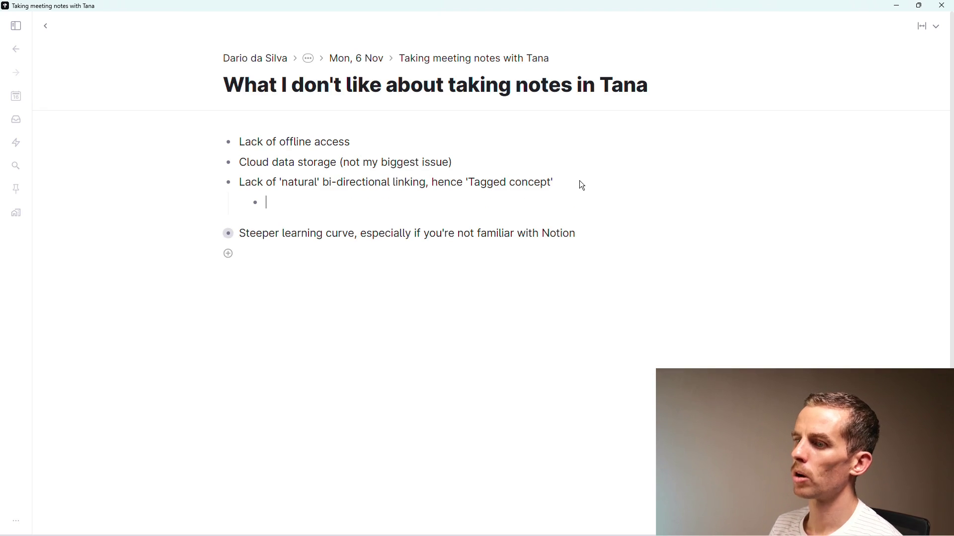
text(I want)
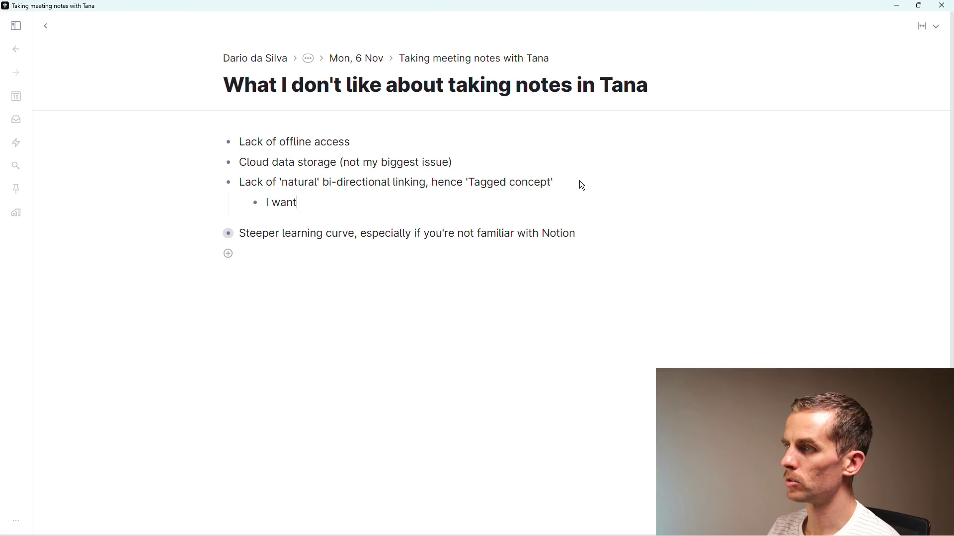
text( to talk about)
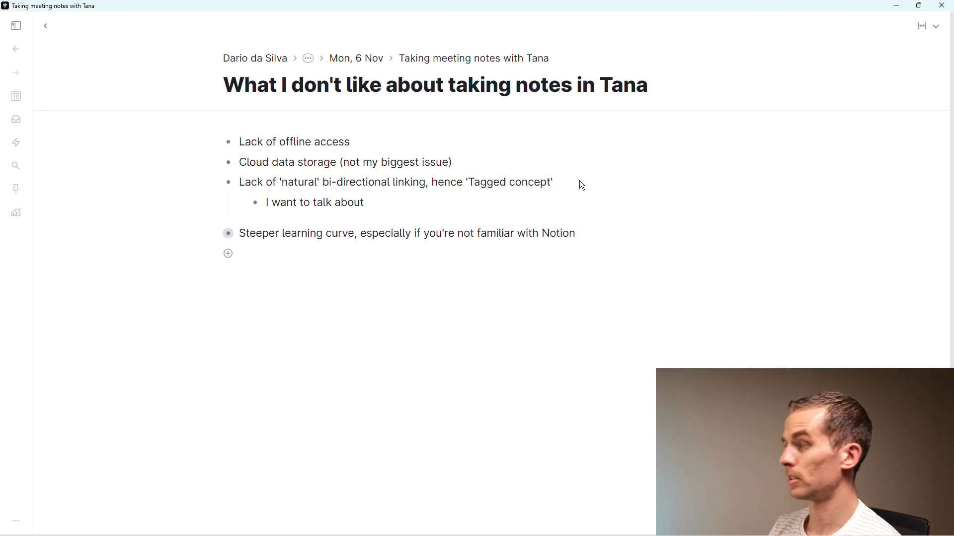
text( [[)
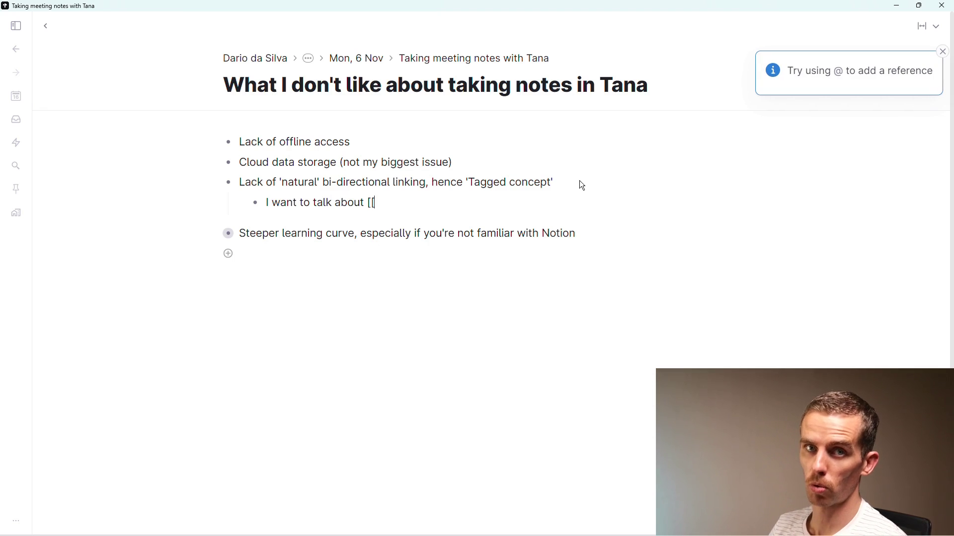
key(BackSpace)
key(BackSpace)
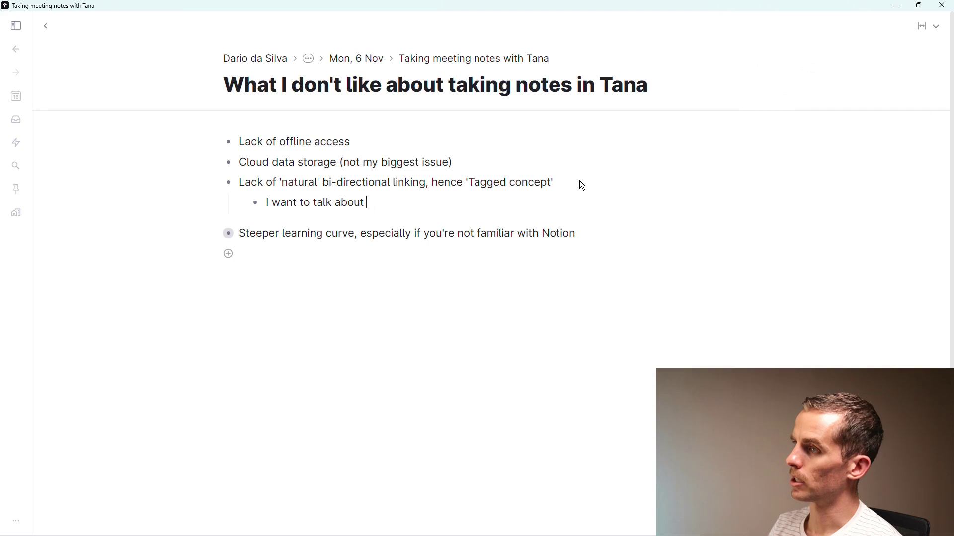
text(@sce)
text(n)
key(BackSpace)
text(ence)
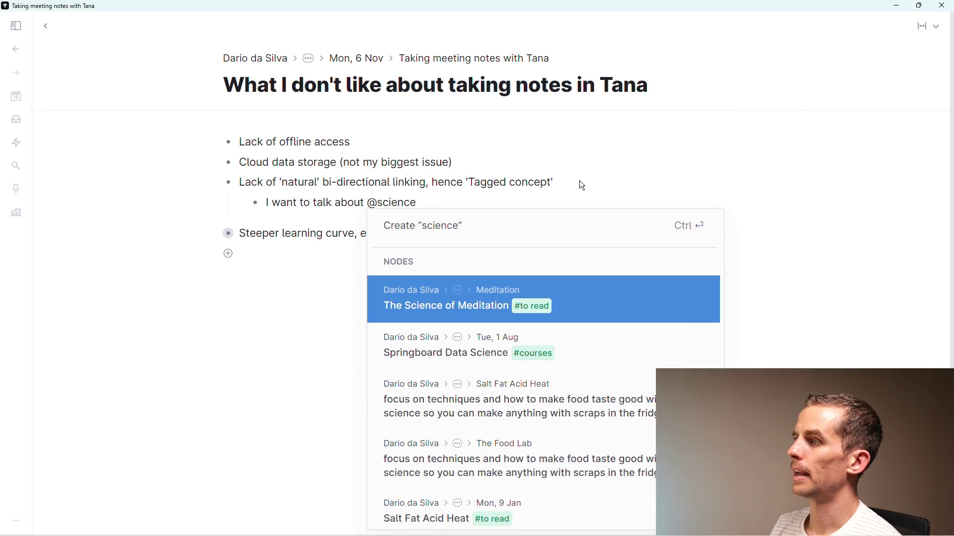
key(ctrl+Return)
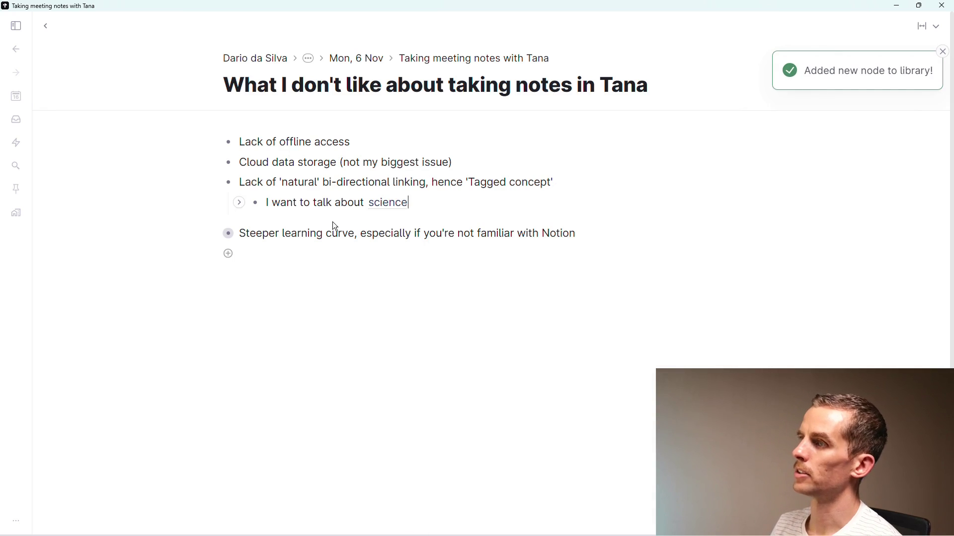
click(387, 208)
drag(633, 302, 520, 311)
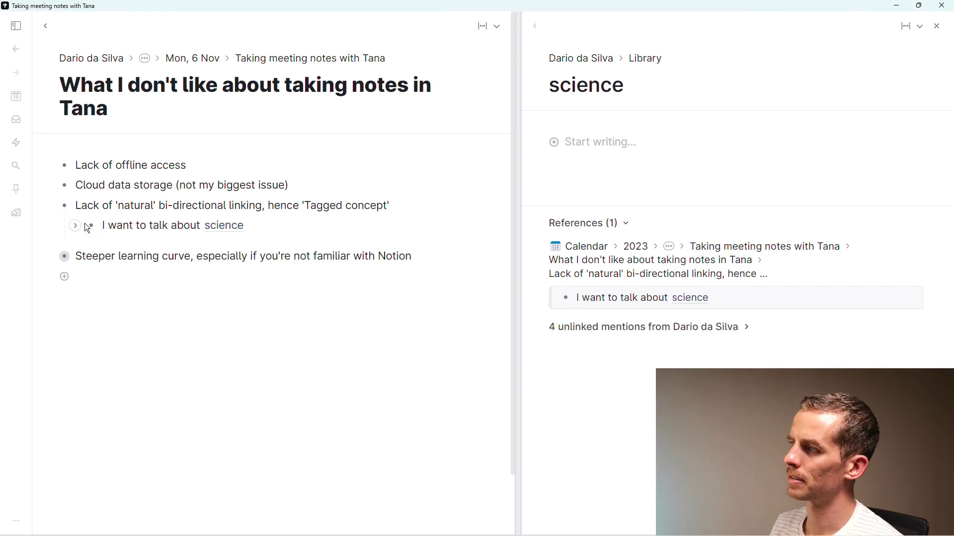
Collapse the bi-directional linking dislike and close the science side panel
click(50, 207)
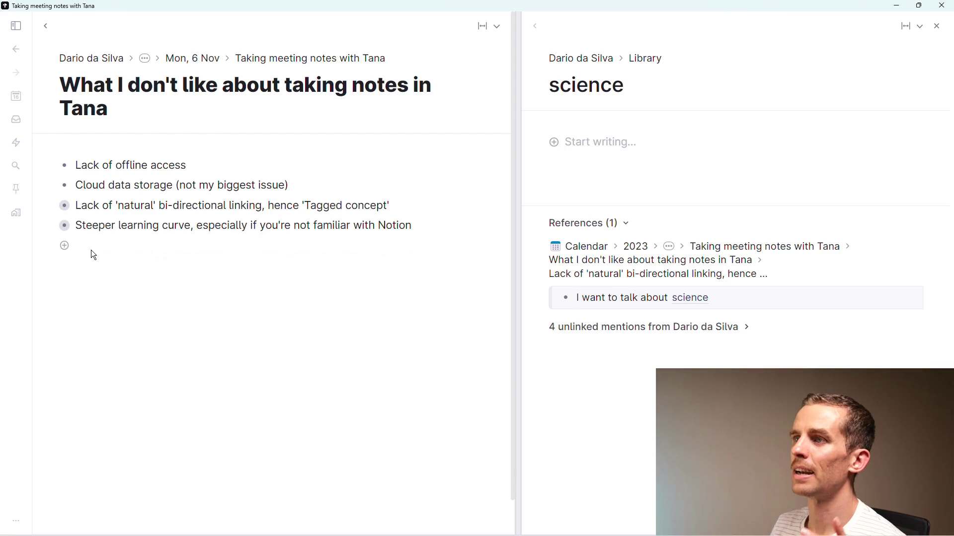
click(936, 26)
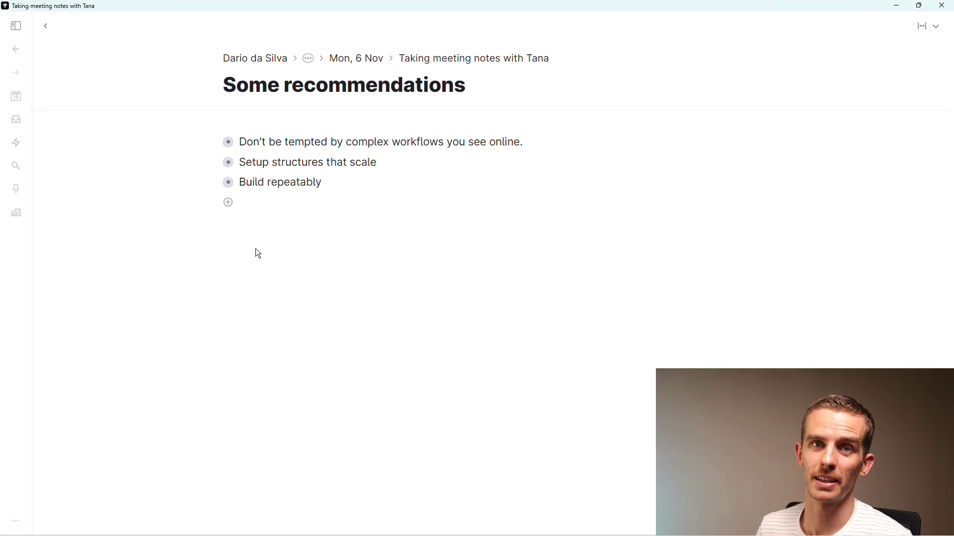
Expand the first recommendation, 'Setup structures that scale', its supertag inheritance point, and 'Build repeatably'
click(213, 144)
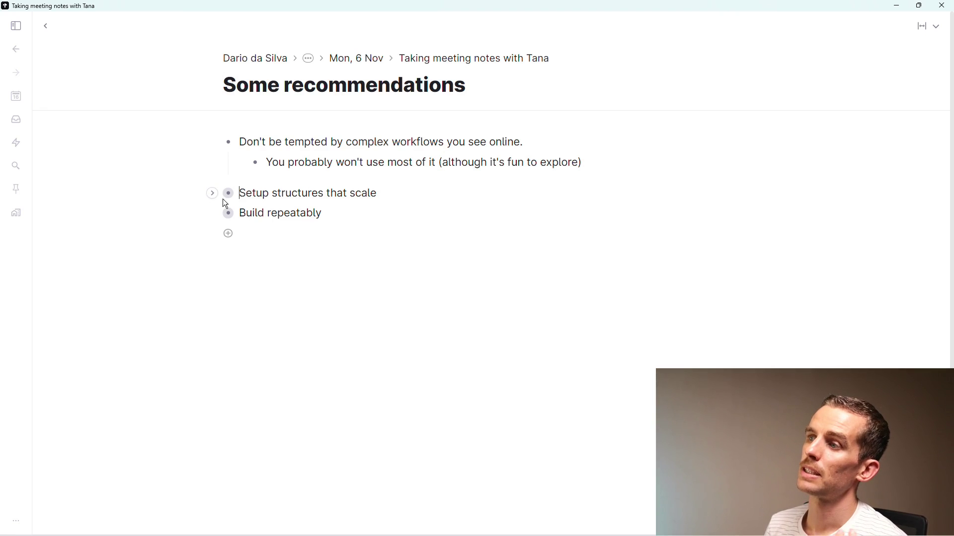
click(212, 192)
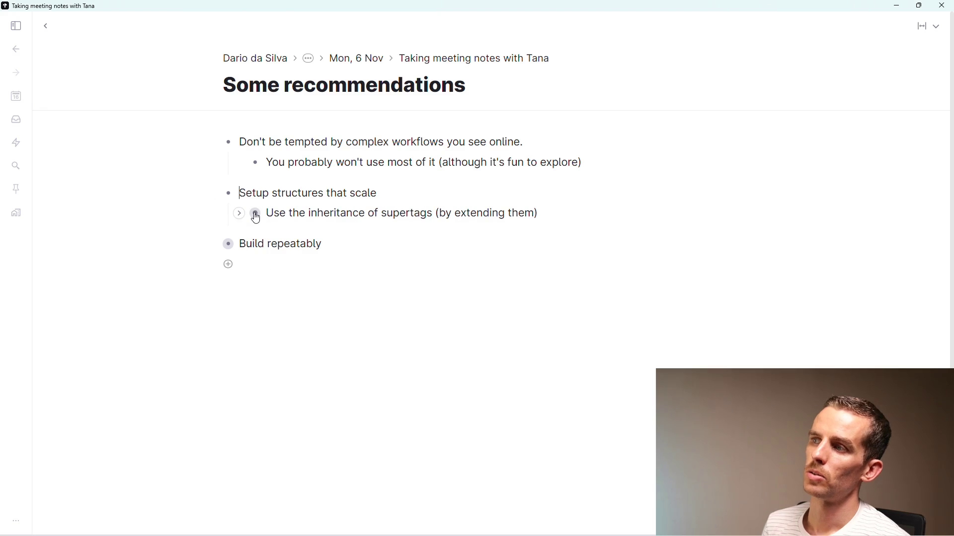
mouse_move(254, 217)
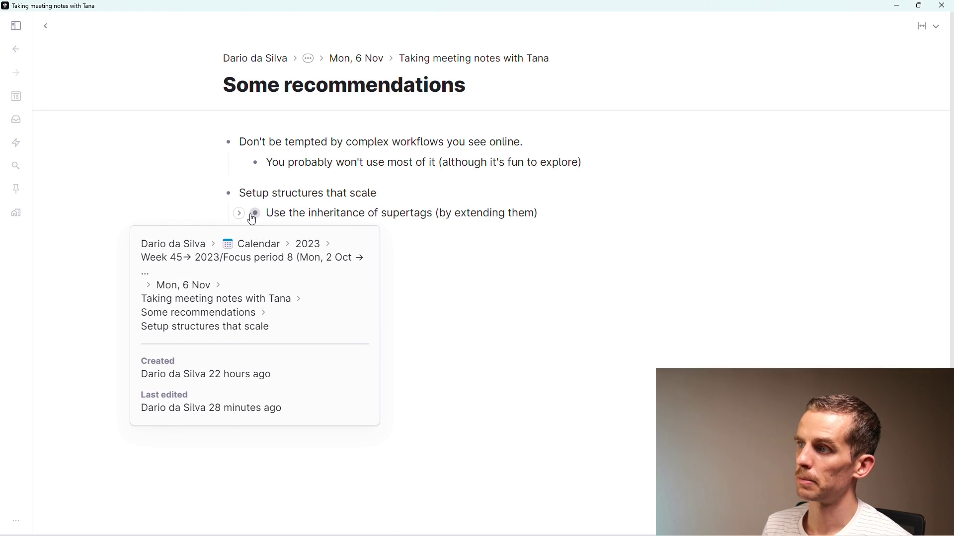
click(238, 214)
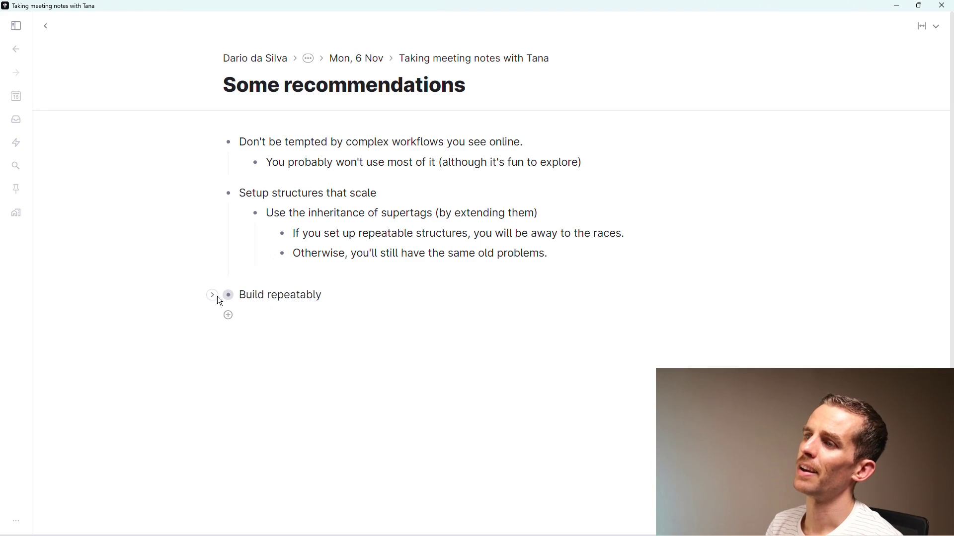
click(212, 297)
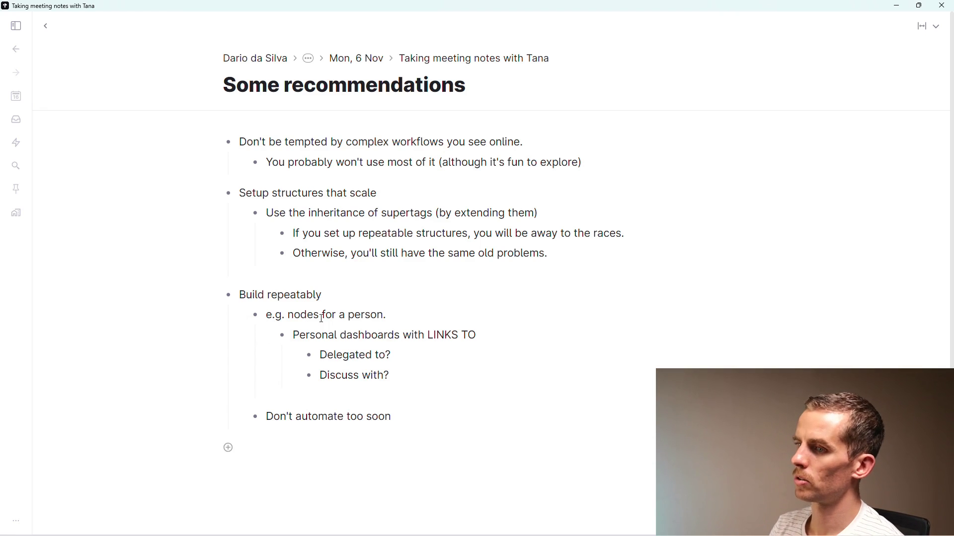
Find the #person supertag from the Demo schema and add a search view listing all people
key(ctrl+s)
text(person)
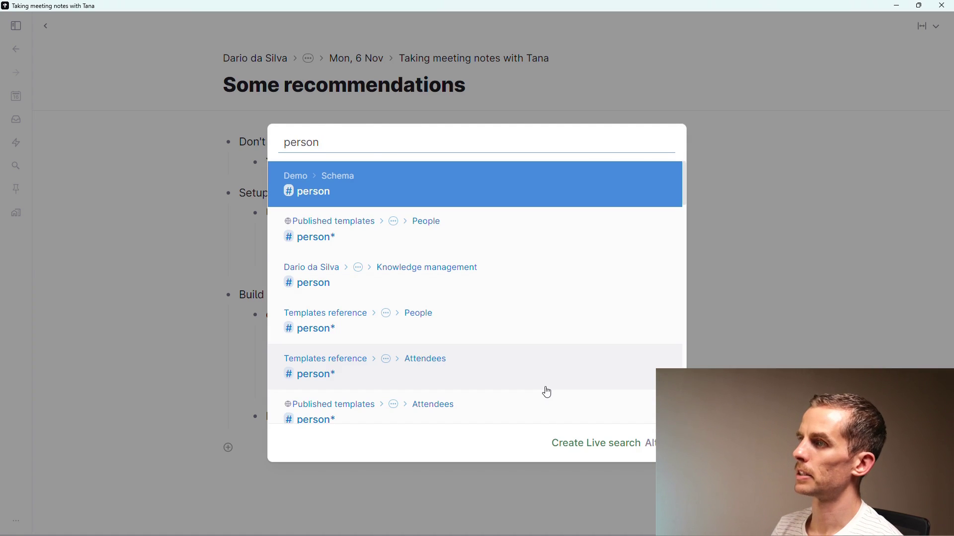
click(435, 197)
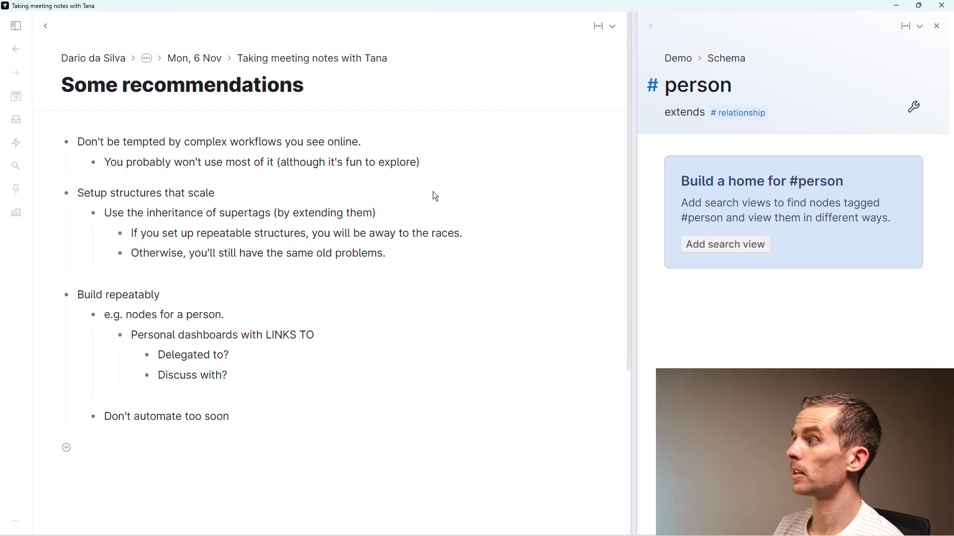
drag(631, 271, 527, 254)
click(618, 245)
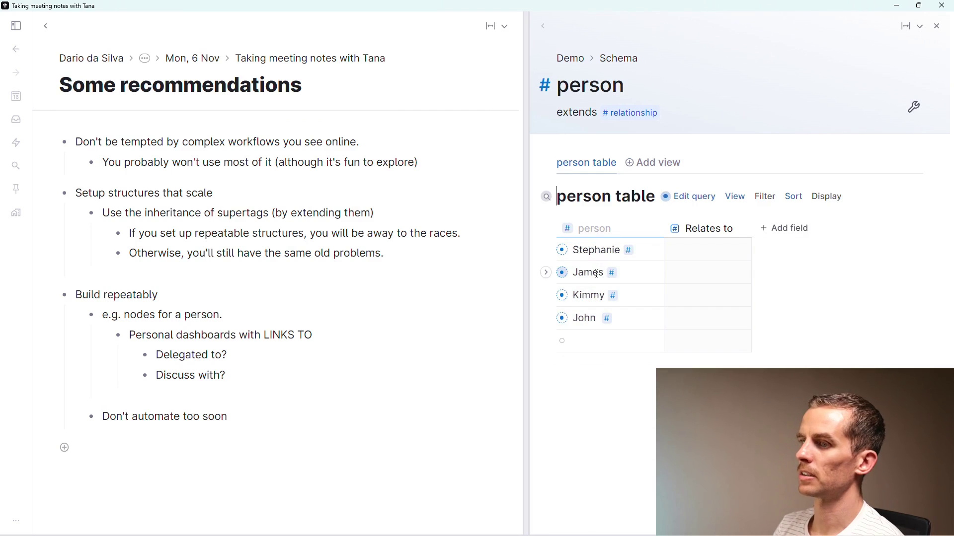
Open a person from the table and browse their Inbox, Tasks and Feedback query results
click(562, 273)
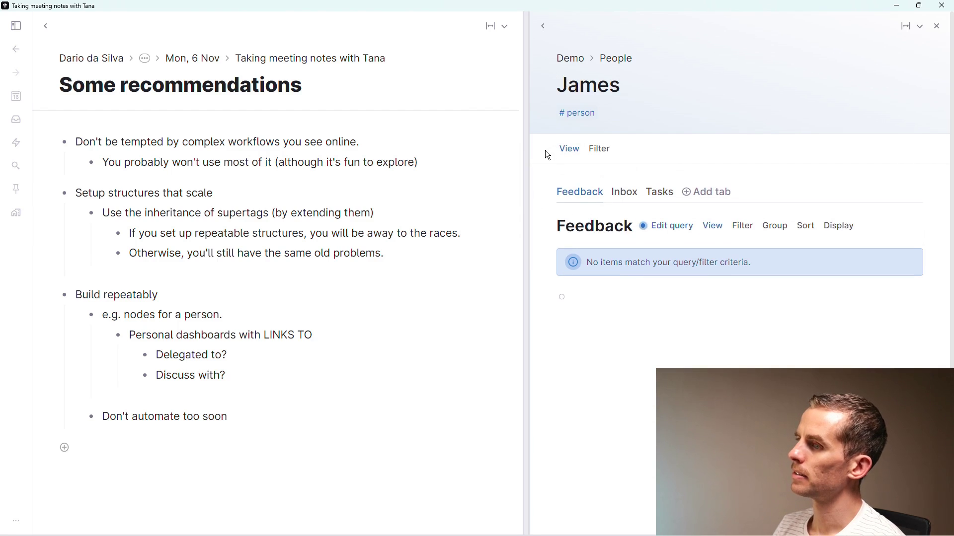
click(580, 114)
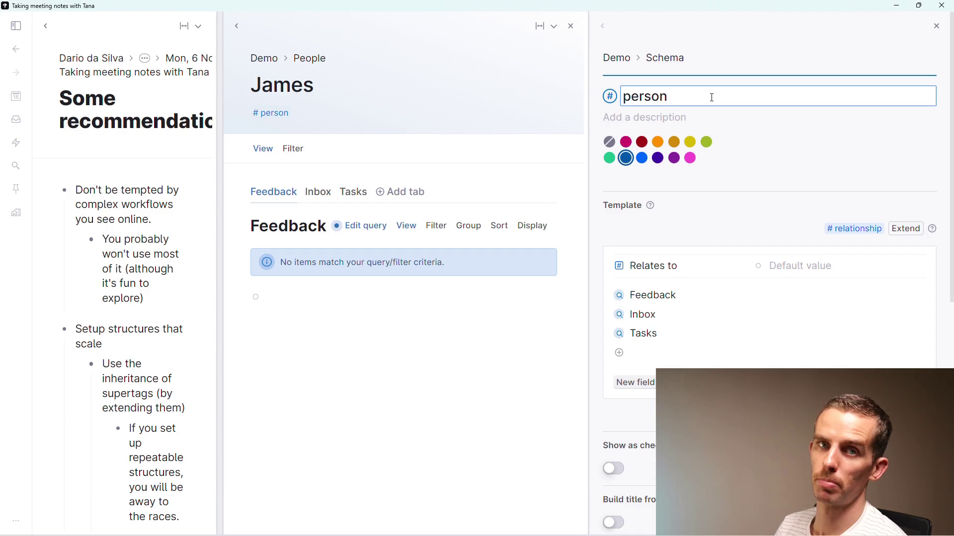
click(318, 200)
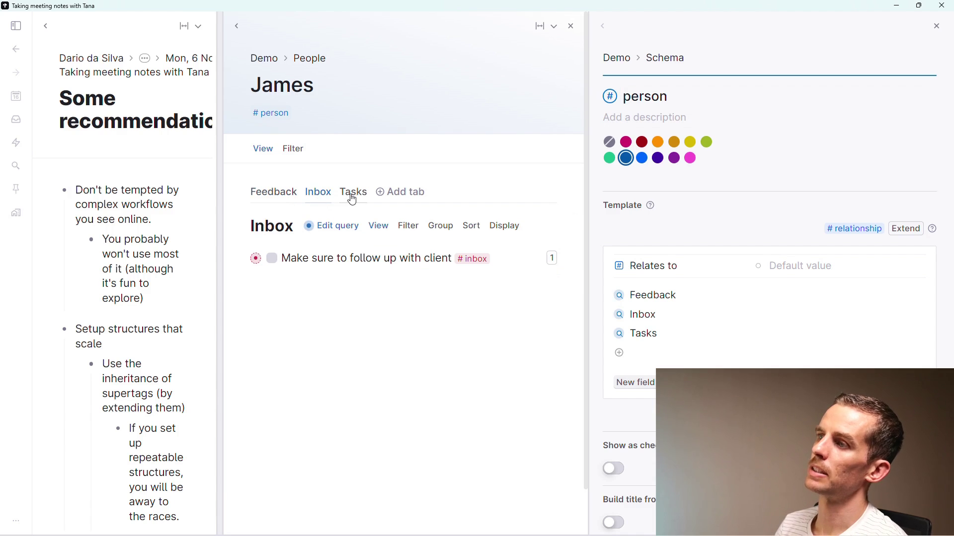
click(354, 193)
click(319, 198)
click(290, 194)
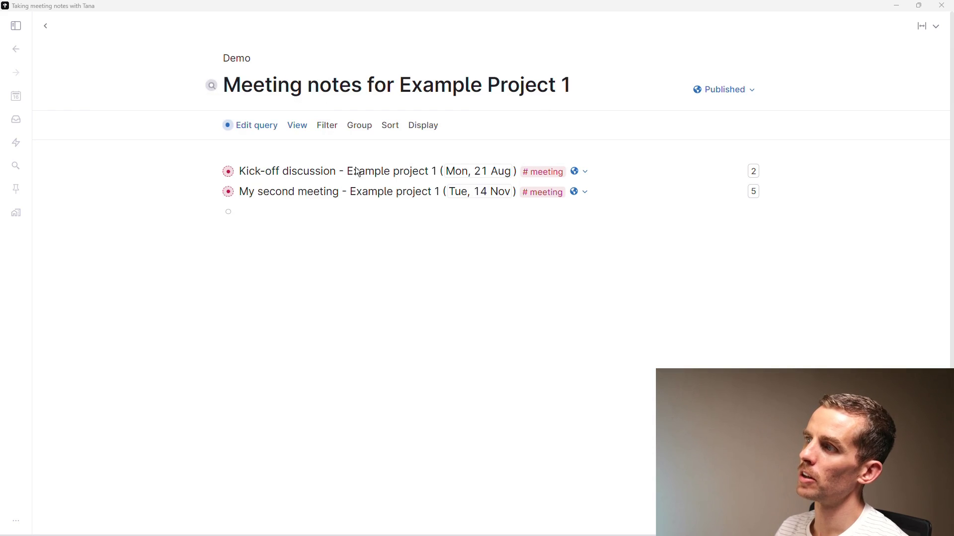
Show the query behind the meeting notes page: #meeting AND Relates to Example project 1
click(274, 132)
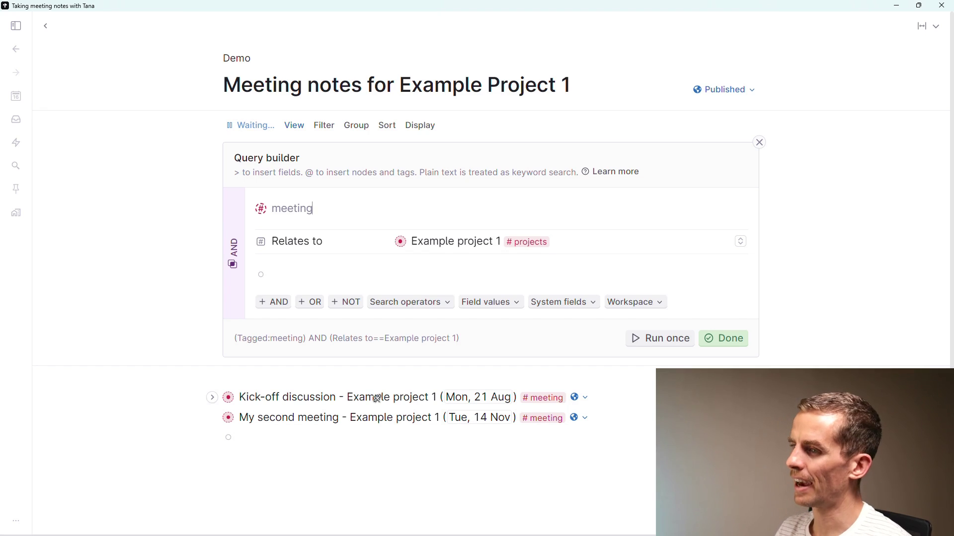
View the published 'Meeting notes for Example Project 1' page on tana.pub in Chrome
click(752, 90)
click(732, 133)
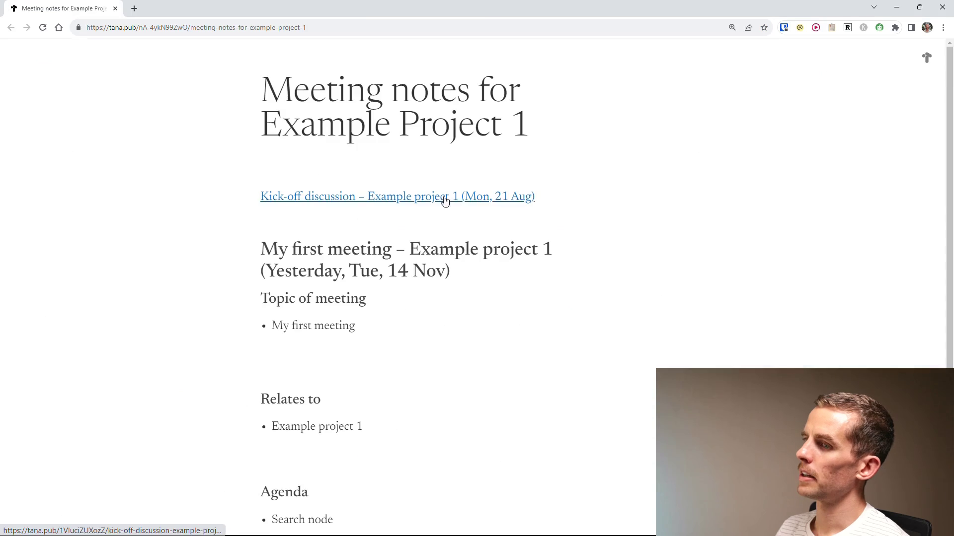
scroll(441, 202, down, 3)
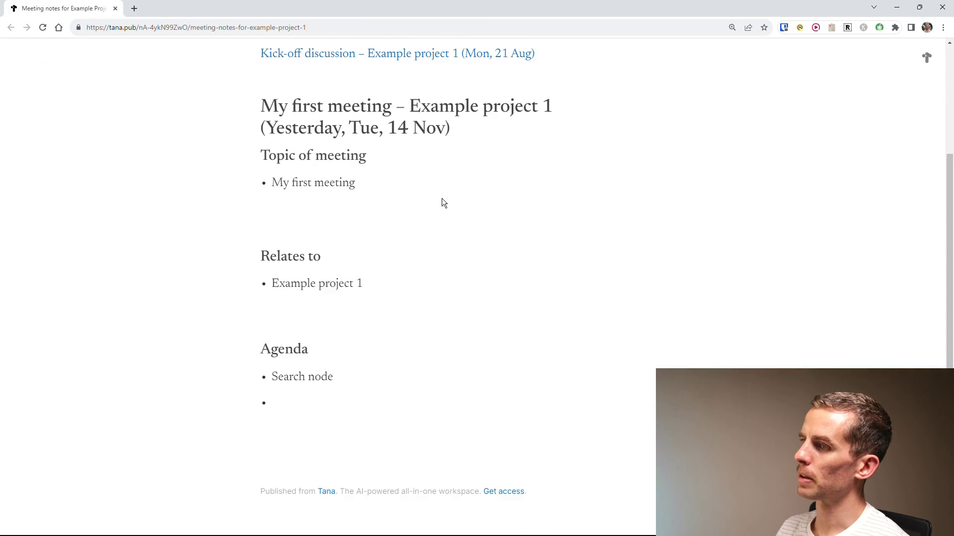